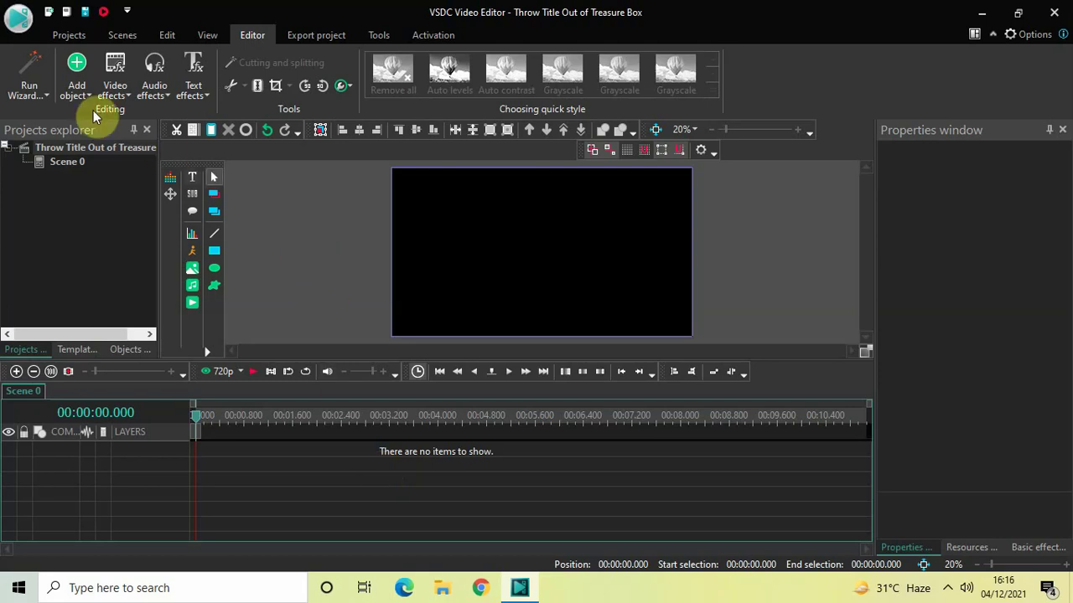
# - Add the video Footage - 13498 on a new layer from the cursor position, and play it through once
pyautogui.click(77, 83)
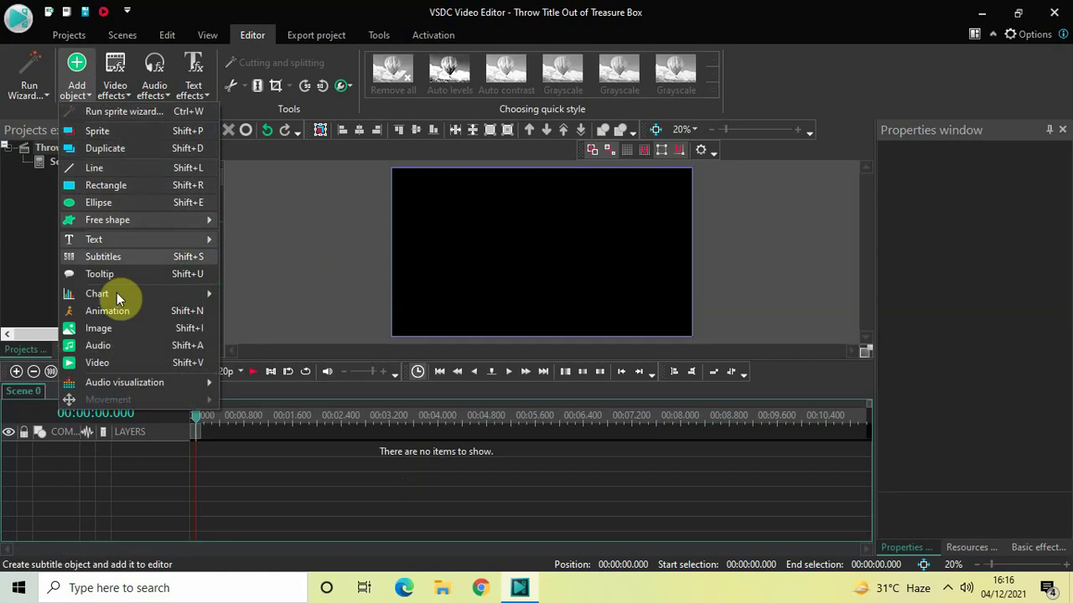
pyautogui.click(126, 362)
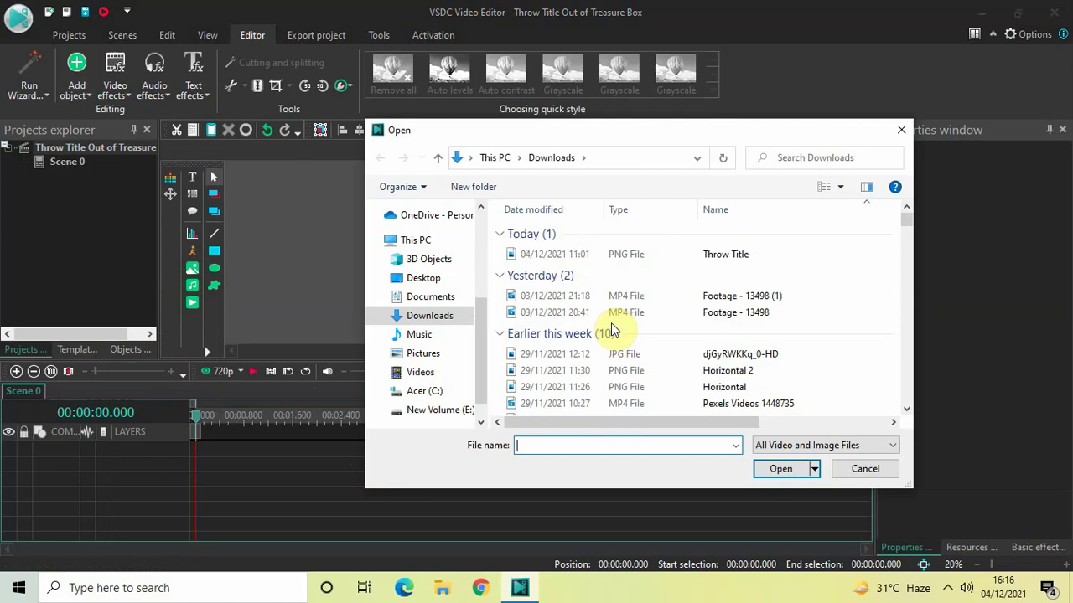
pyautogui.click(722, 320)
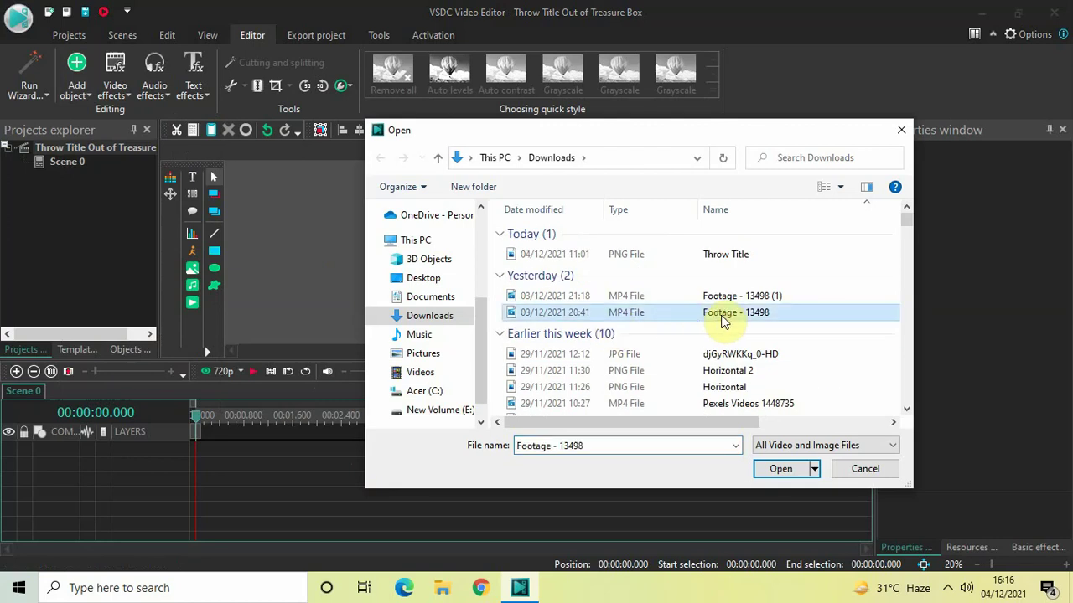
pyautogui.click(779, 469)
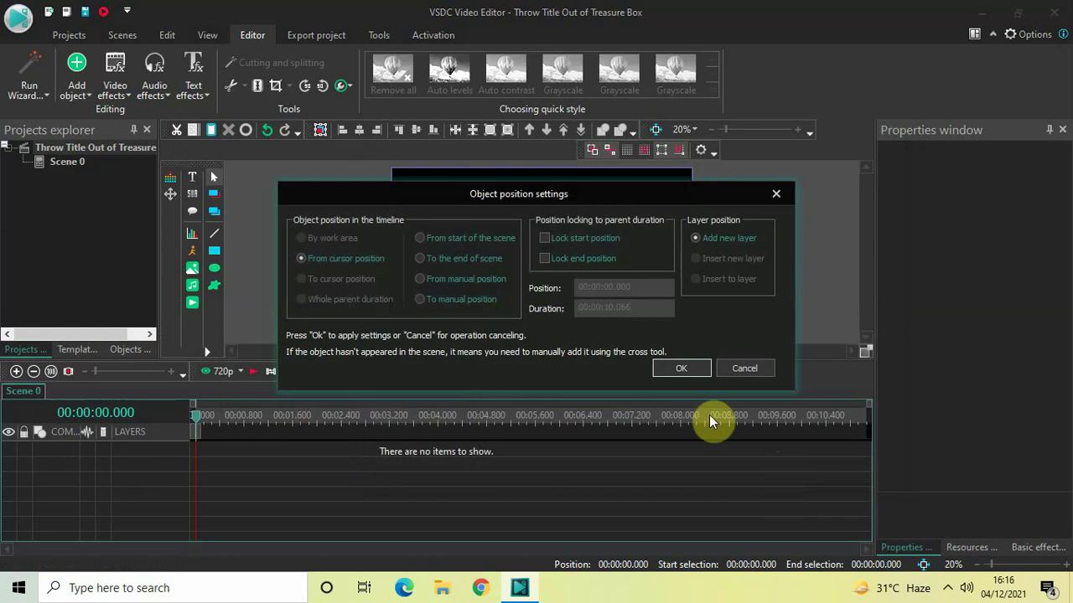
pyautogui.click(689, 373)
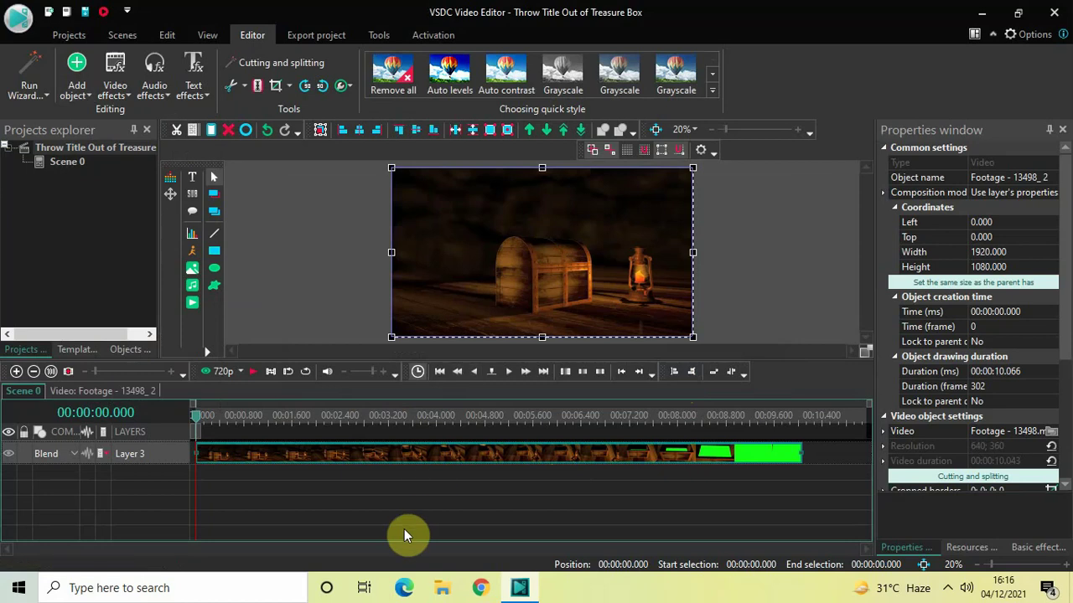
pyautogui.press('space')
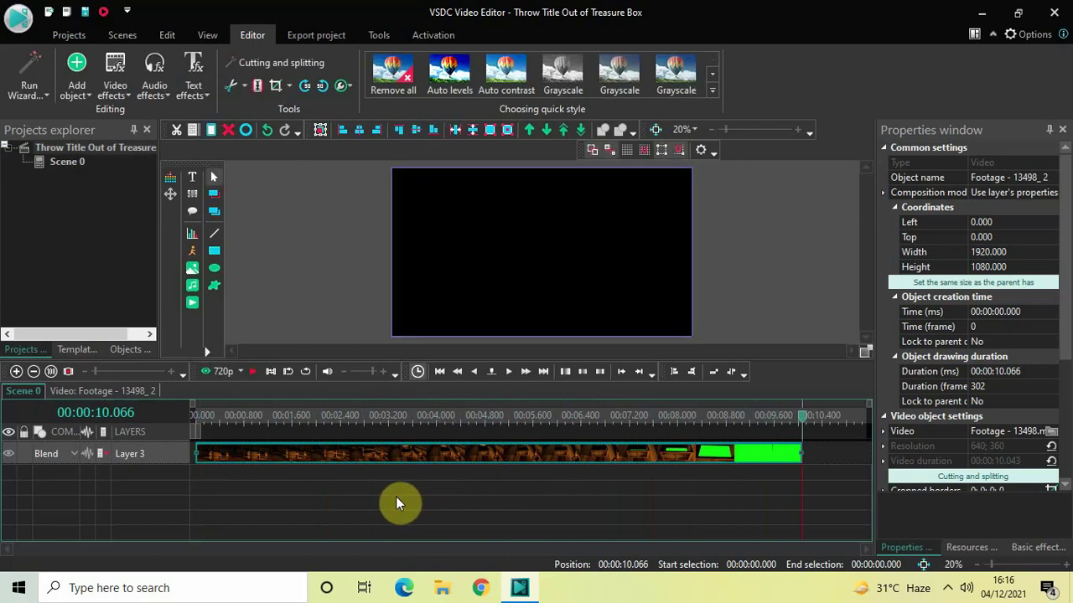
pyautogui.click(193, 419)
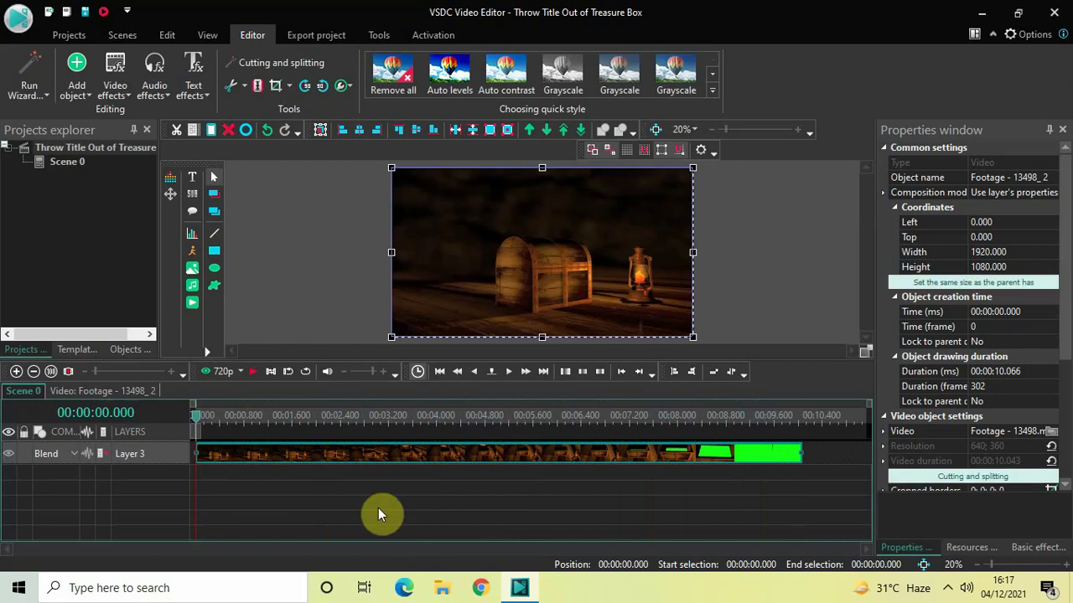
# - Open the treasure chest footage's own timeline and apply the Background remover effect with the default position settings
pyautogui.doubleClick(362, 458)
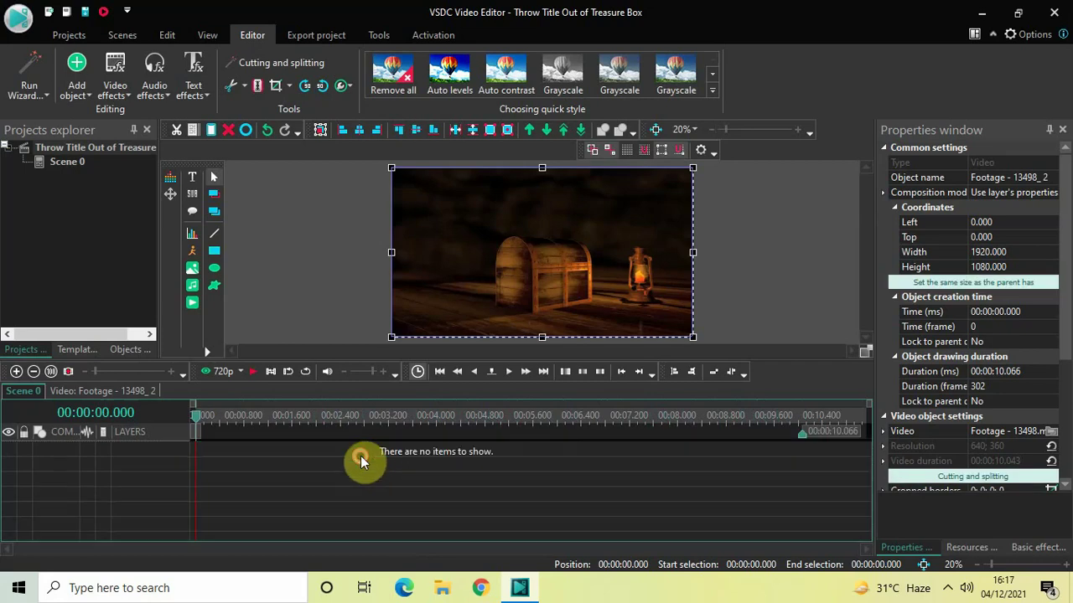
pyautogui.click(118, 97)
pyautogui.moveTo(201, 186)
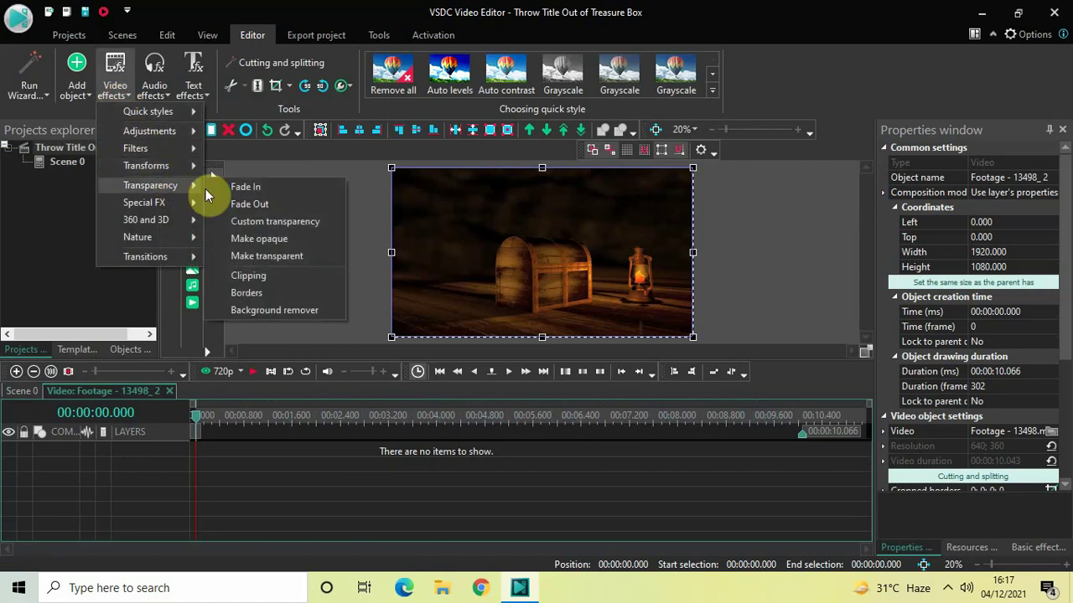
pyautogui.click(278, 311)
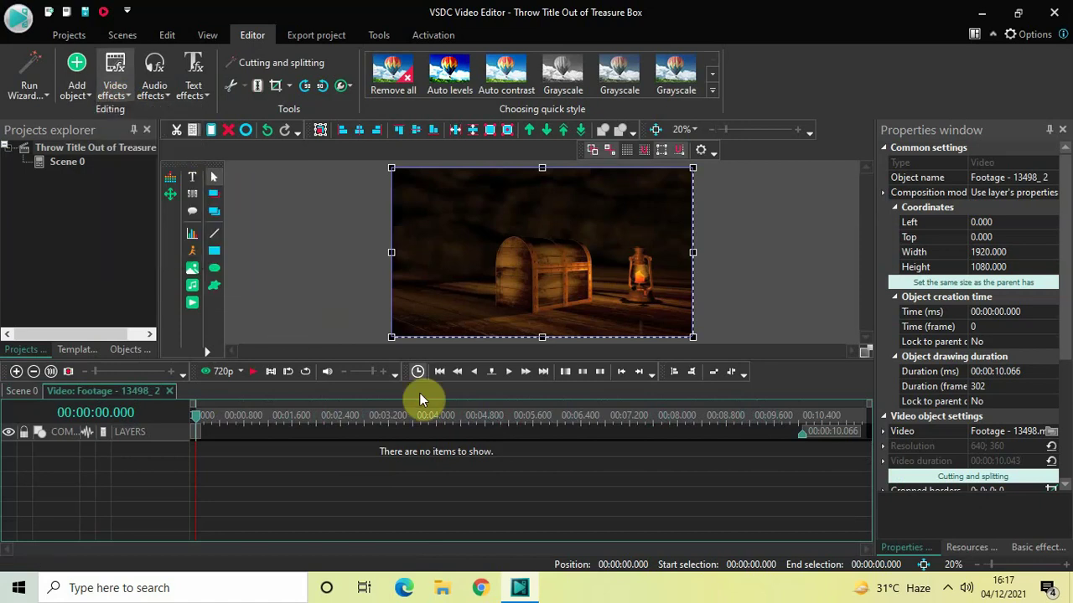
pyautogui.click(685, 368)
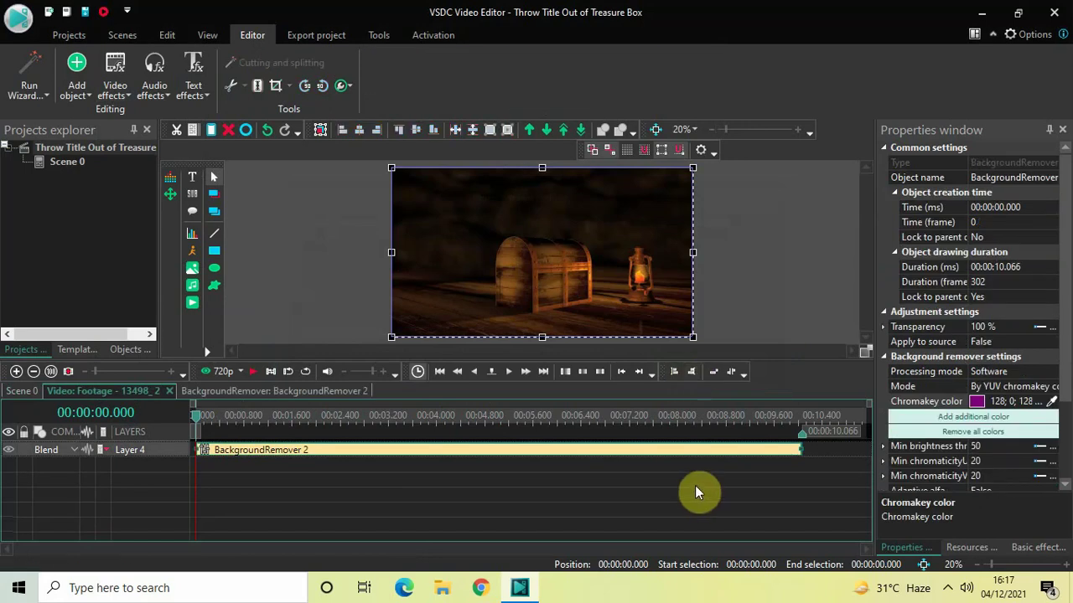
# - At 00:00:08.466, sample the bright green area inside the chest as the background remover's chromakey color
pyautogui.click(705, 415)
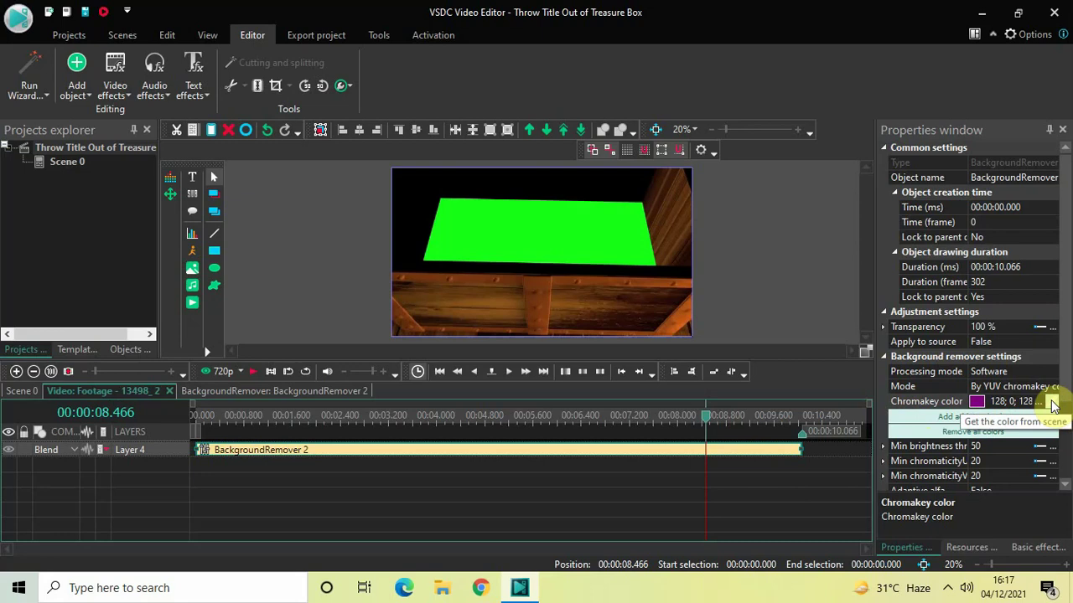
pyautogui.click(1052, 403)
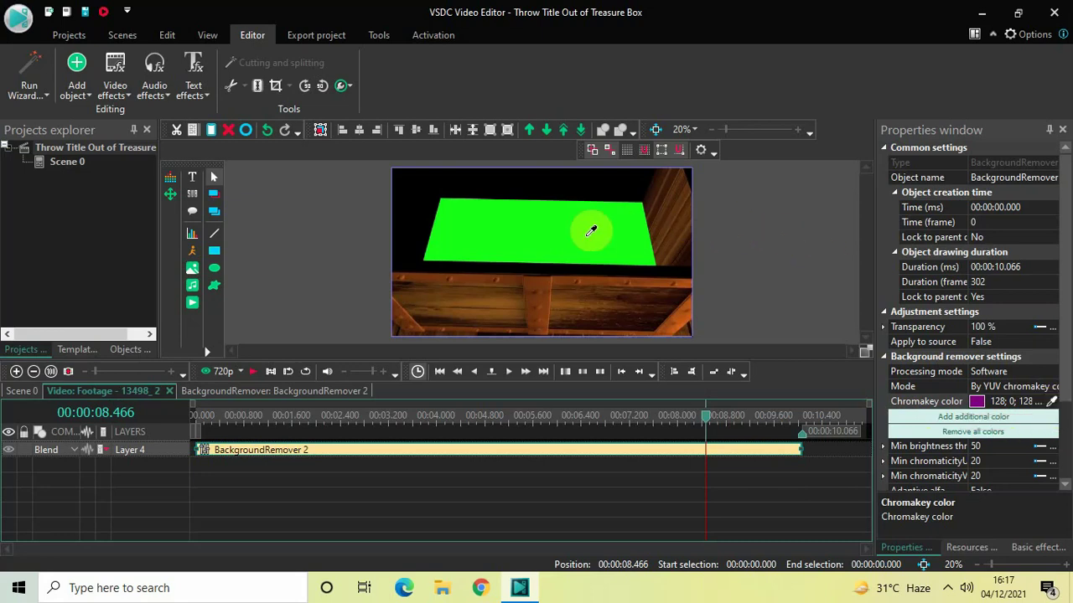
pyautogui.click(536, 228)
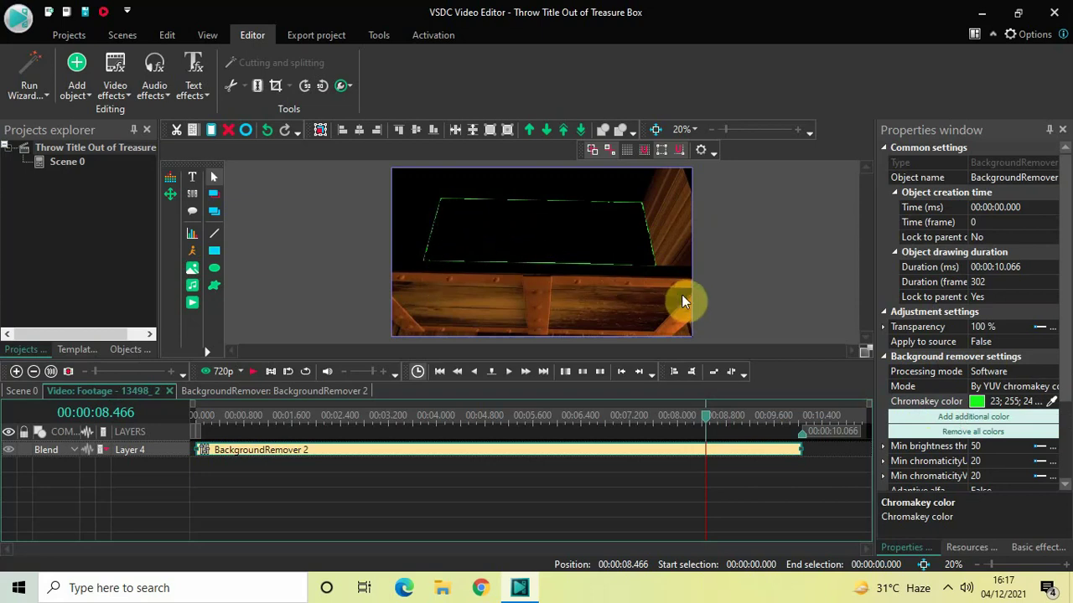
# - Add a second chromakey color sampled from the lower edge of the remaining green outline
pyautogui.click(921, 421)
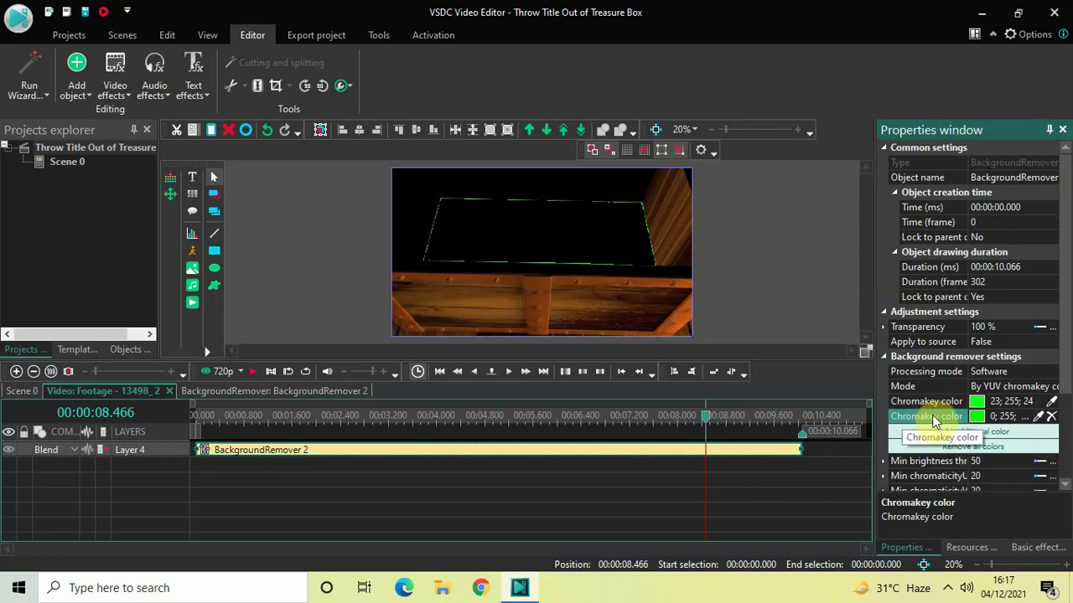
pyautogui.click(1040, 419)
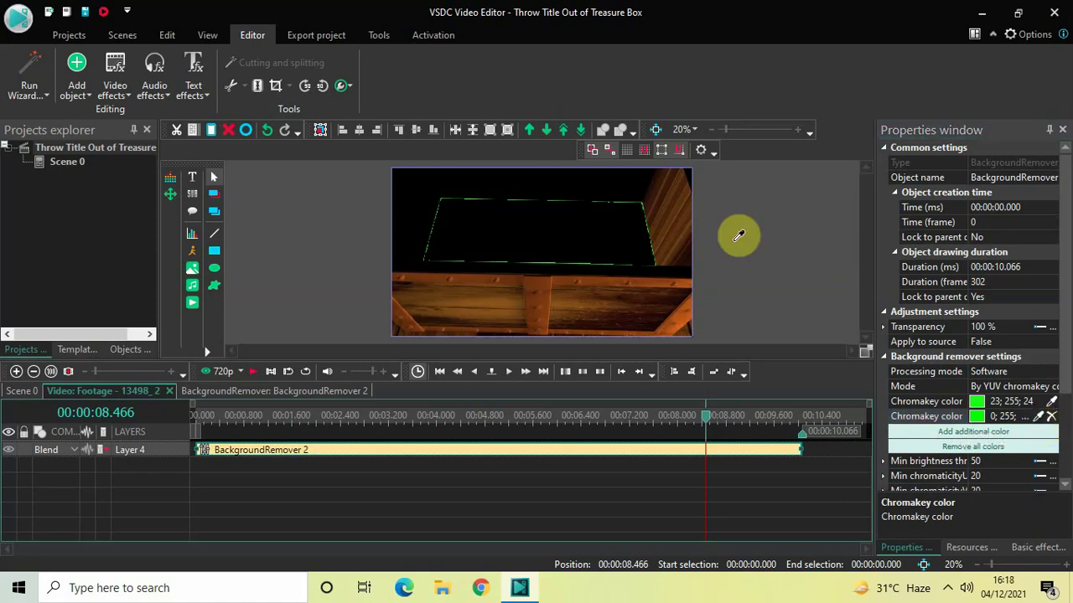
pyautogui.click(582, 262)
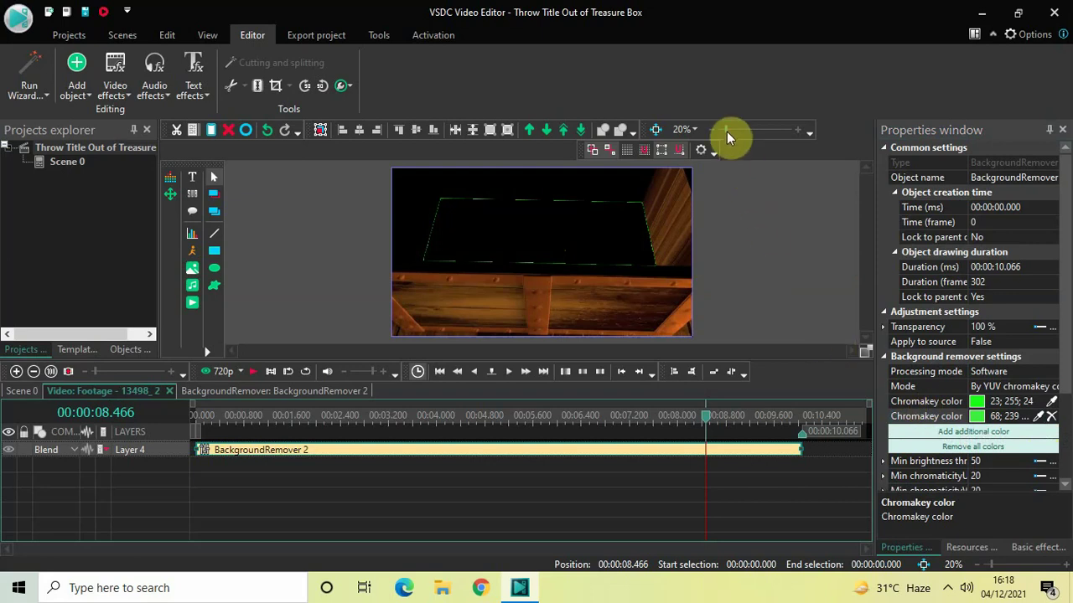
# - Add a third chromakey color by sampling a dark green pixel near the middle of the outline's lower edge
pyautogui.moveTo(726, 131); pyautogui.dragTo(731, 131)
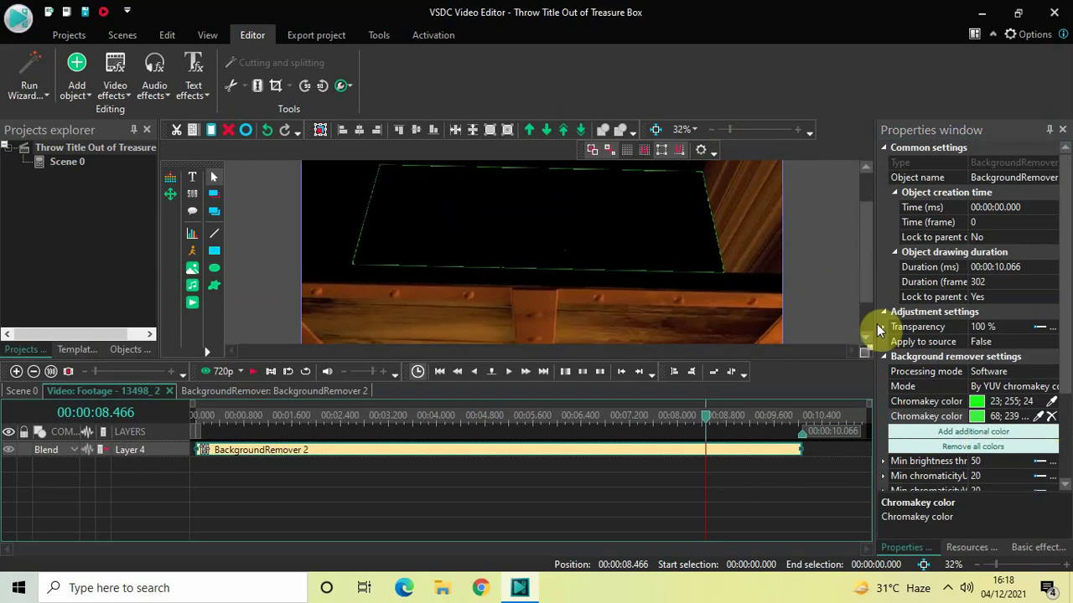
pyautogui.click(950, 434)
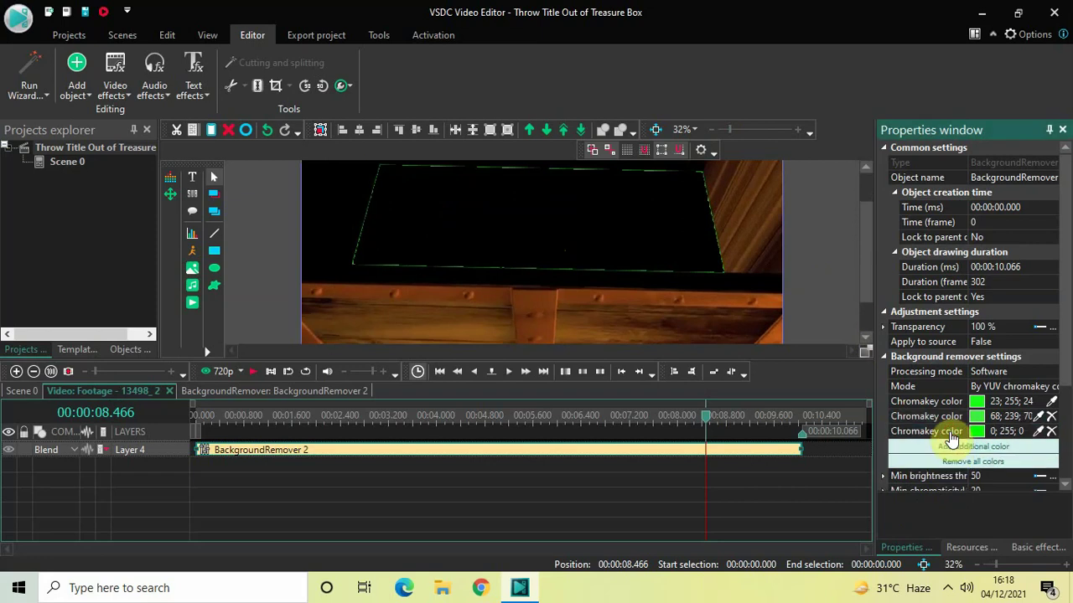
pyautogui.click(1038, 434)
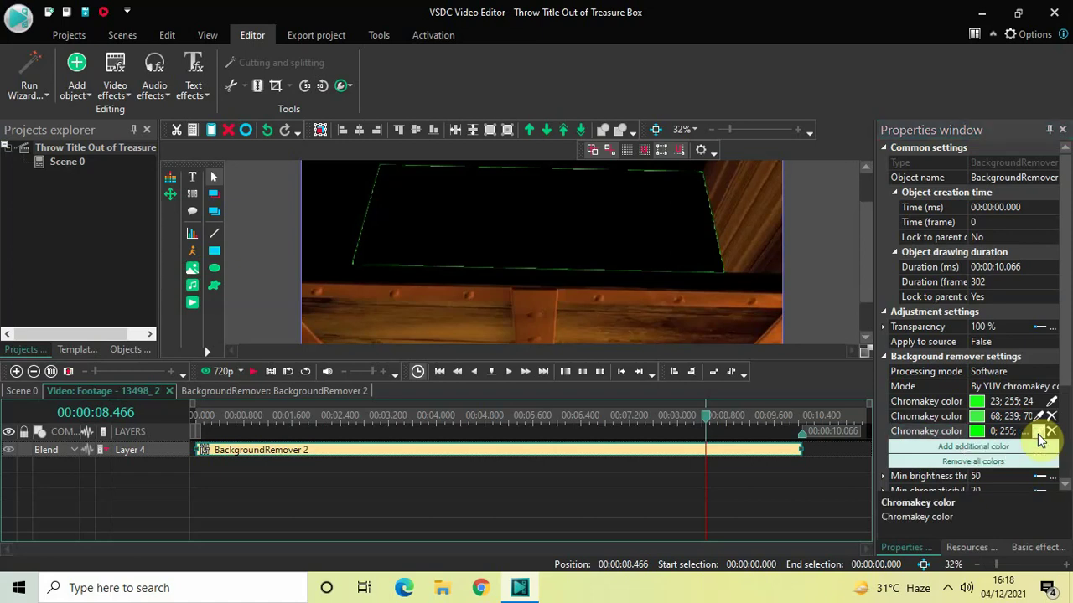
pyautogui.click(533, 268)
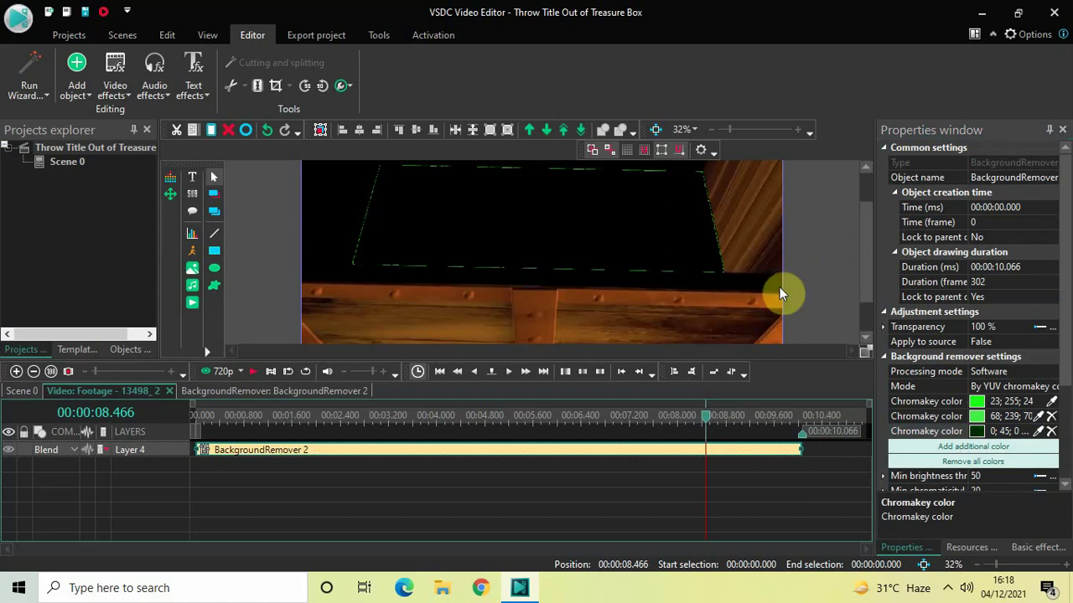
# - Add a fourth chromakey color sampled from a leftover green dash on the outline, and check the keyed edges
pyautogui.click(970, 450)
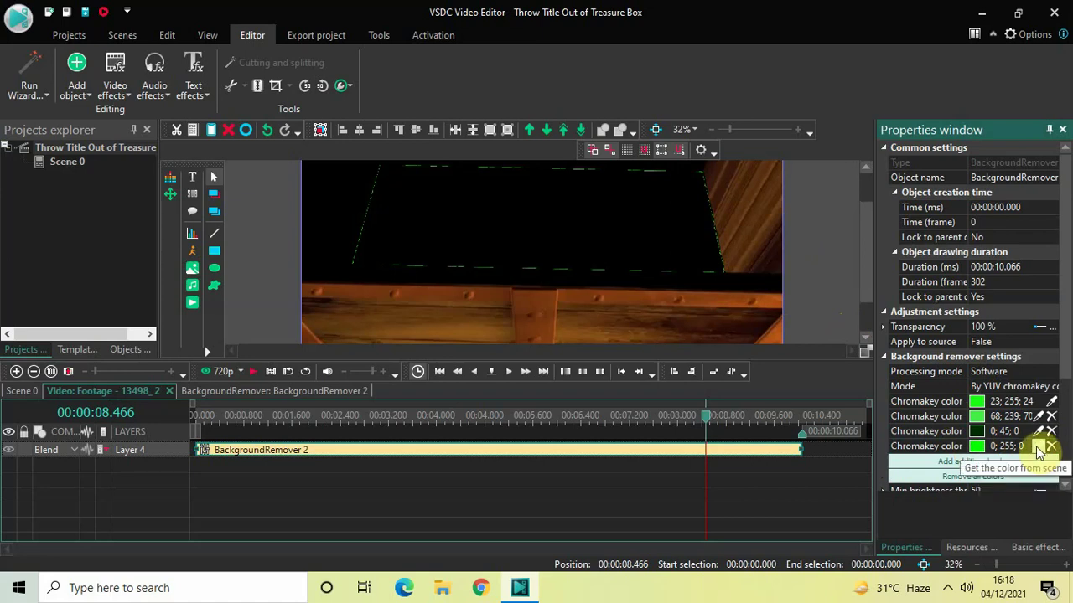
pyautogui.click(1039, 447)
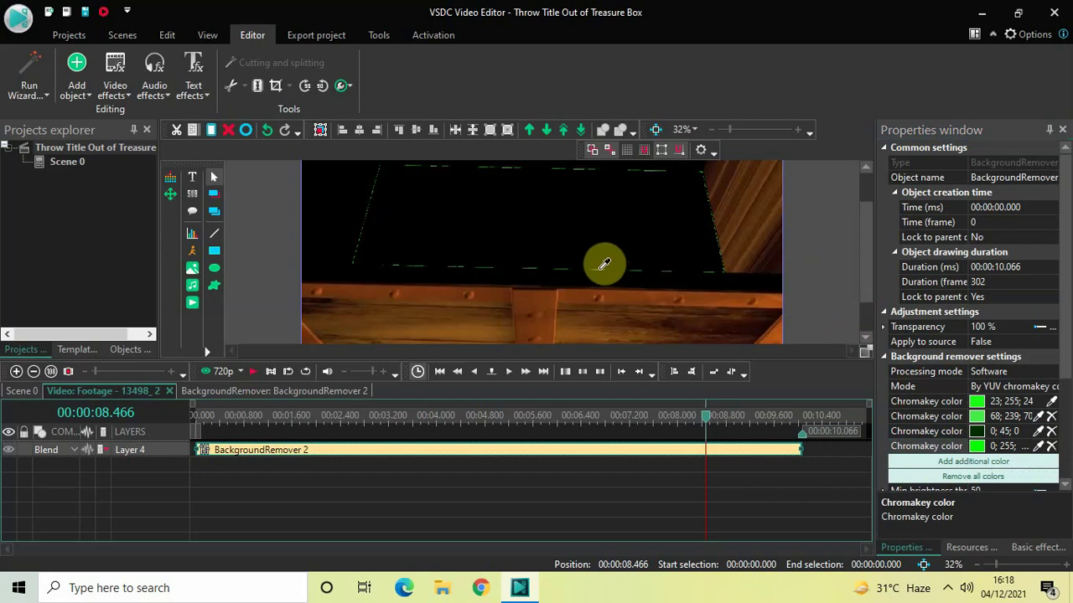
pyautogui.click(599, 269)
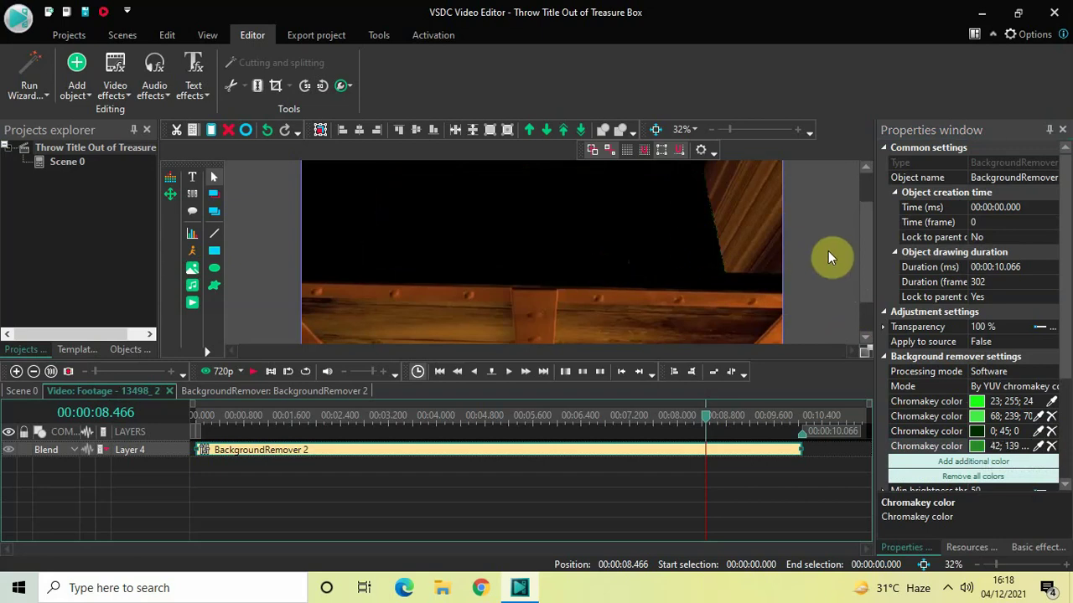
pyautogui.moveTo(869, 241); pyautogui.dragTo(869, 225)
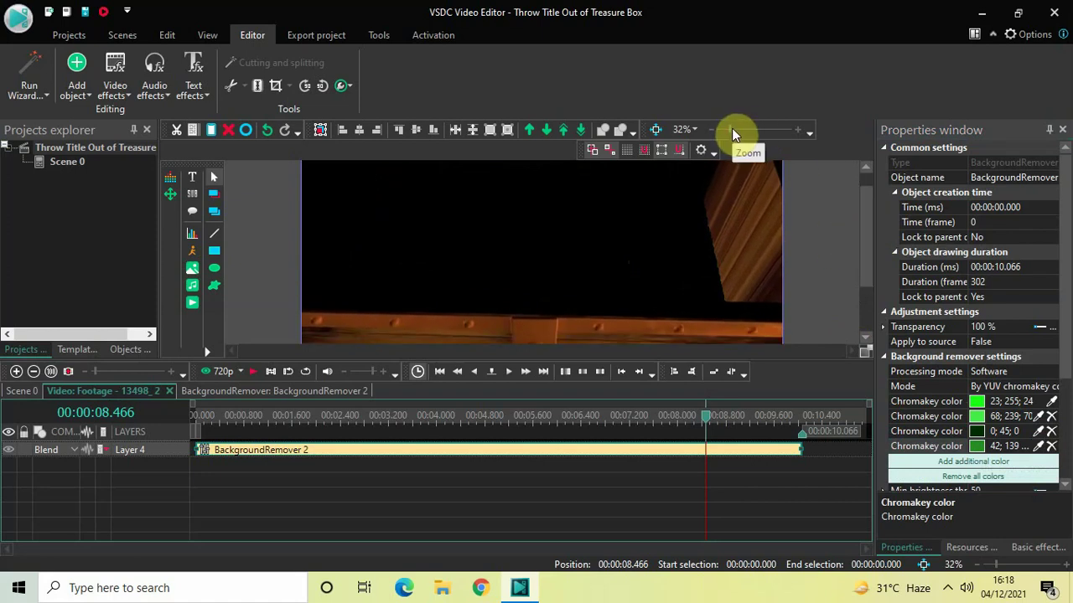
pyautogui.moveTo(730, 131); pyautogui.dragTo(728, 130)
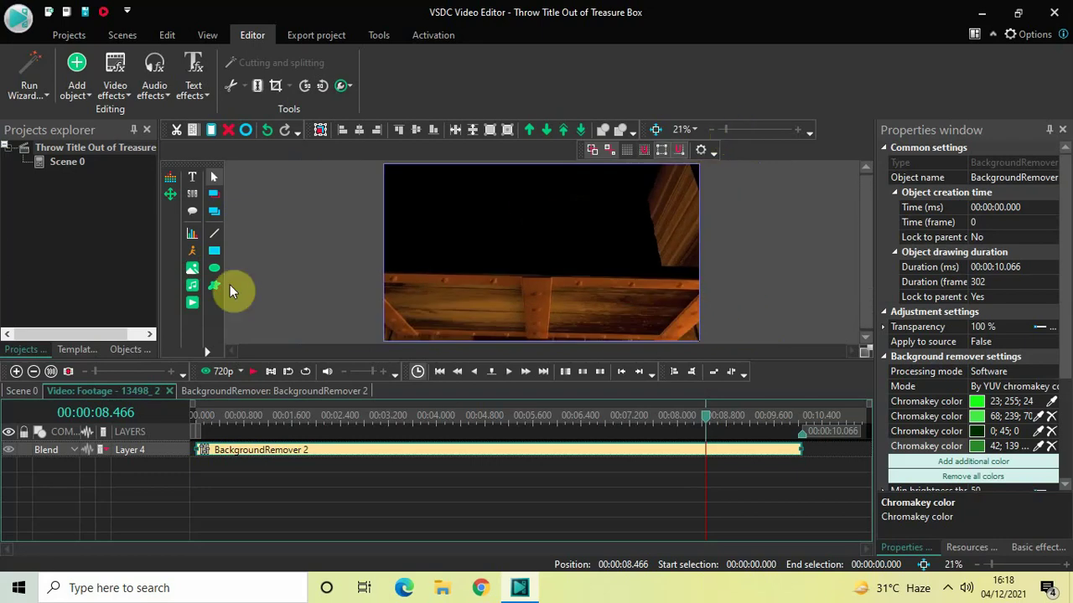
# - Return to the Scene 0 timeline and deselect the footage
pyautogui.click(18, 391)
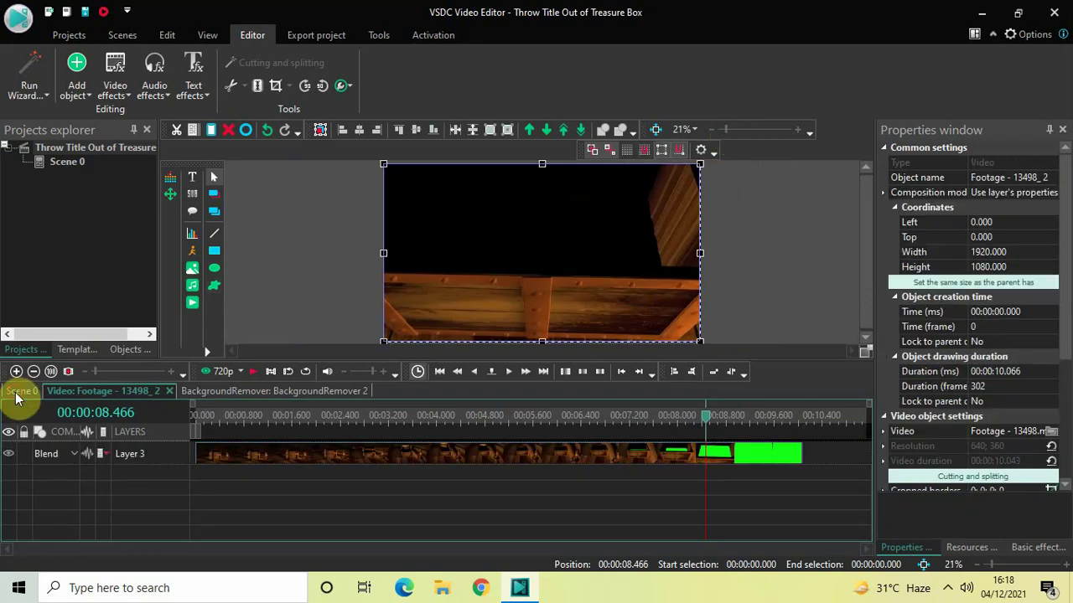
pyautogui.click(323, 443)
pyautogui.click(571, 496)
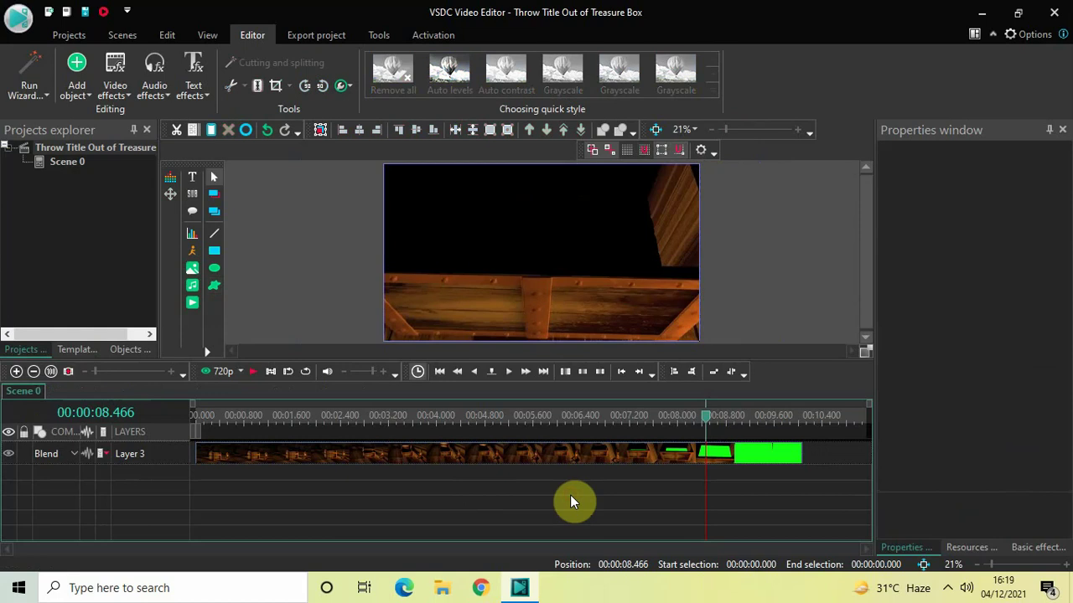
# - Add a text object on a new layer starting at 00:00:08.300 and match its size to the parent frame
pyautogui.moveTo(708, 424)
pyautogui.mouseDown()
pyautogui.moveTo(689, 421)
pyautogui.moveTo(698, 420)
pyautogui.mouseUp()
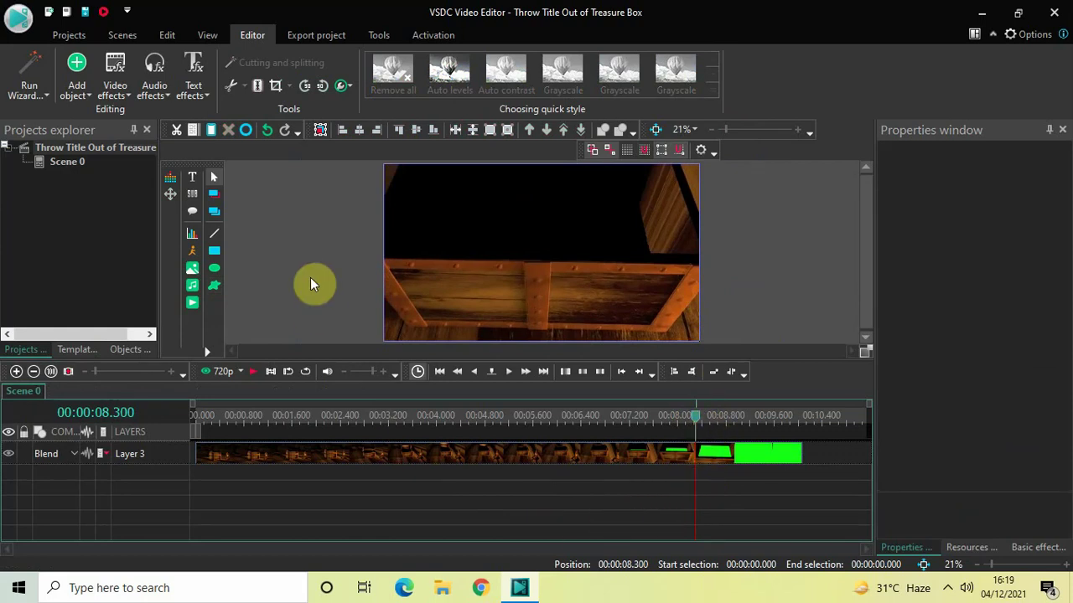
pyautogui.click(73, 95)
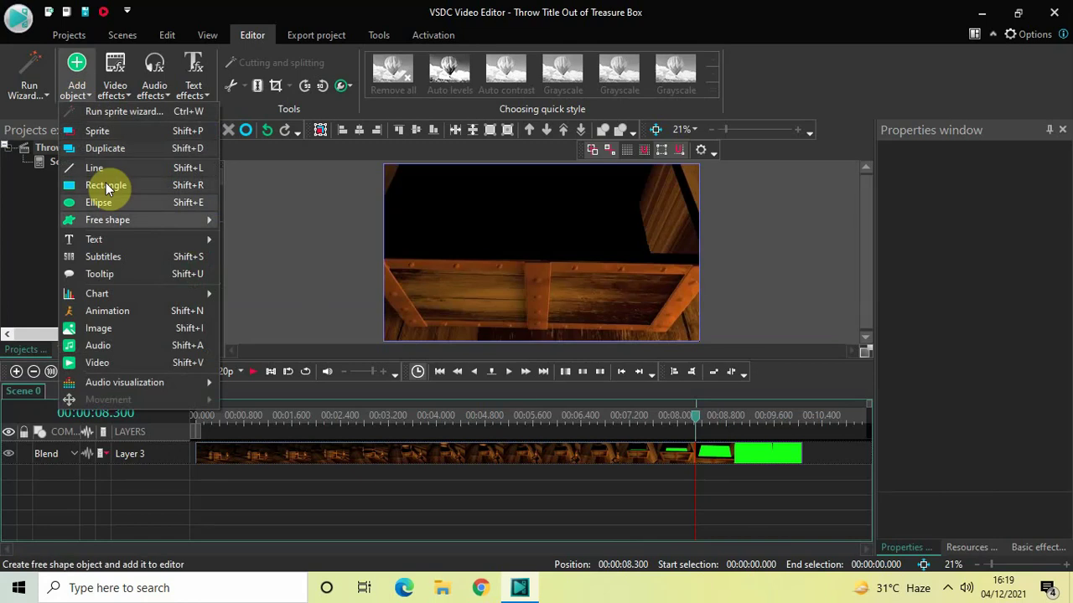
pyautogui.moveTo(138, 238)
pyautogui.click(251, 243)
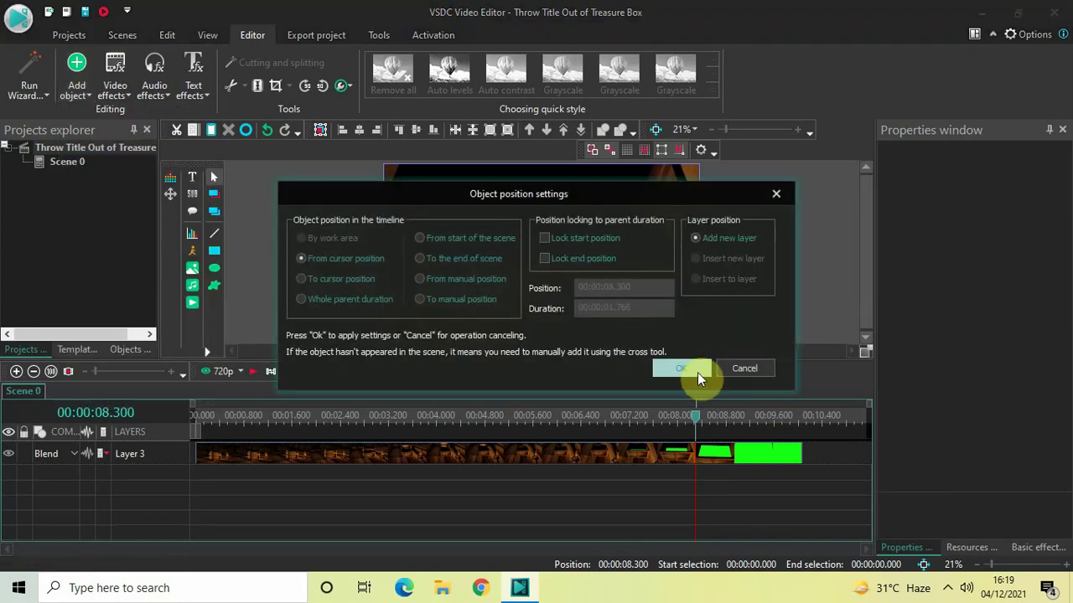
pyautogui.click(697, 372)
pyautogui.moveTo(441, 201); pyautogui.dragTo(659, 317)
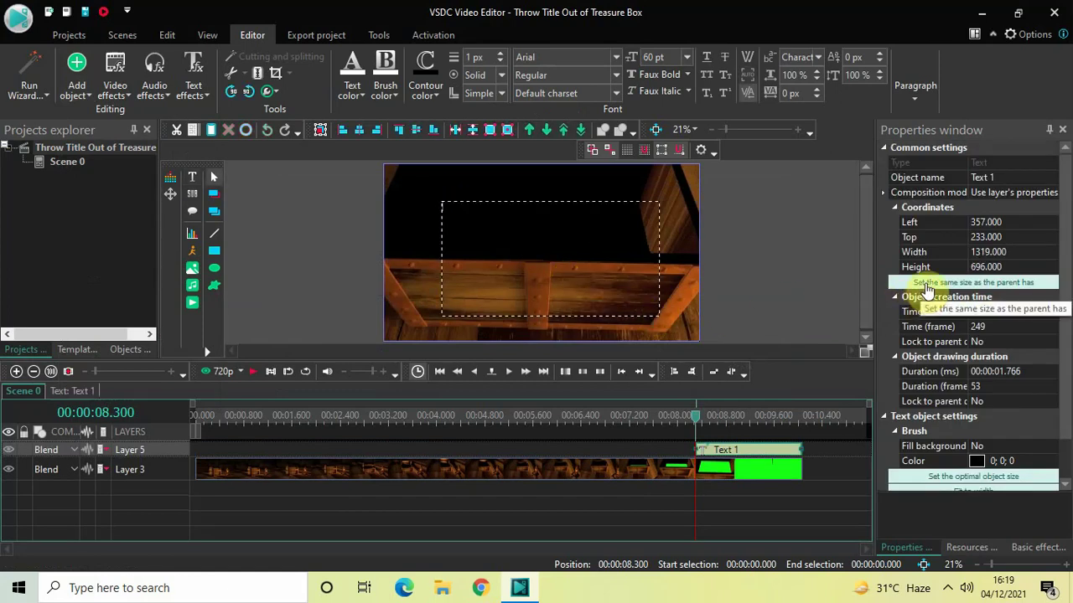
pyautogui.click(927, 289)
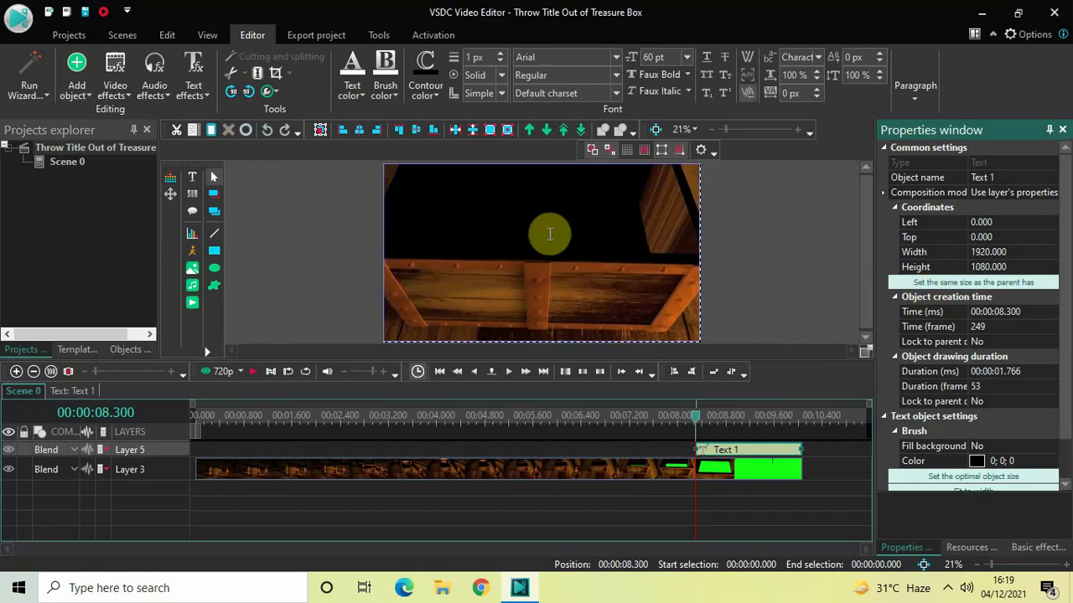
# - Enter NEXTGENBLOGGER as the title text and select all of it
pyautogui.press('capslock')
pyautogui.write('E')
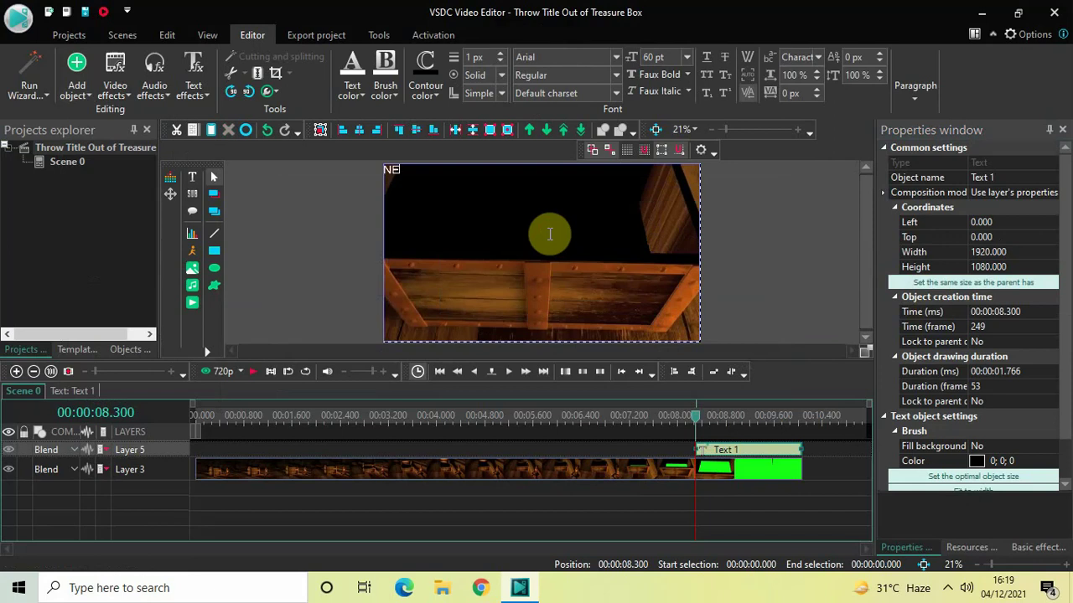
pyautogui.write('XTGENBLOGGER')
pyautogui.hotkey('ctrl', 'a')
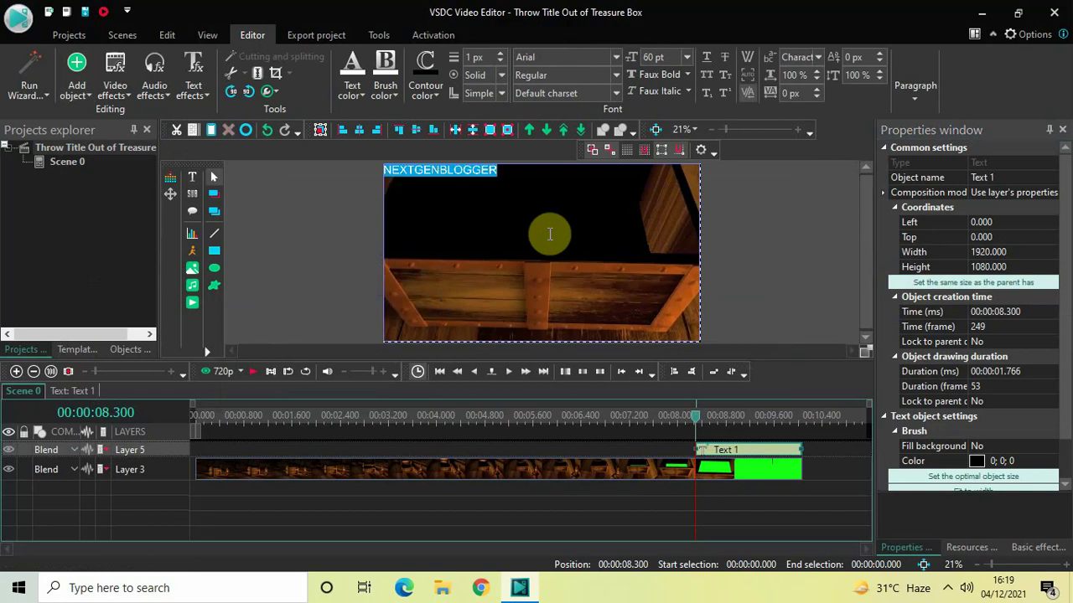
# - Center the title text horizontally and vertically in the frame
pyautogui.click(914, 102)
pyautogui.click(902, 131)
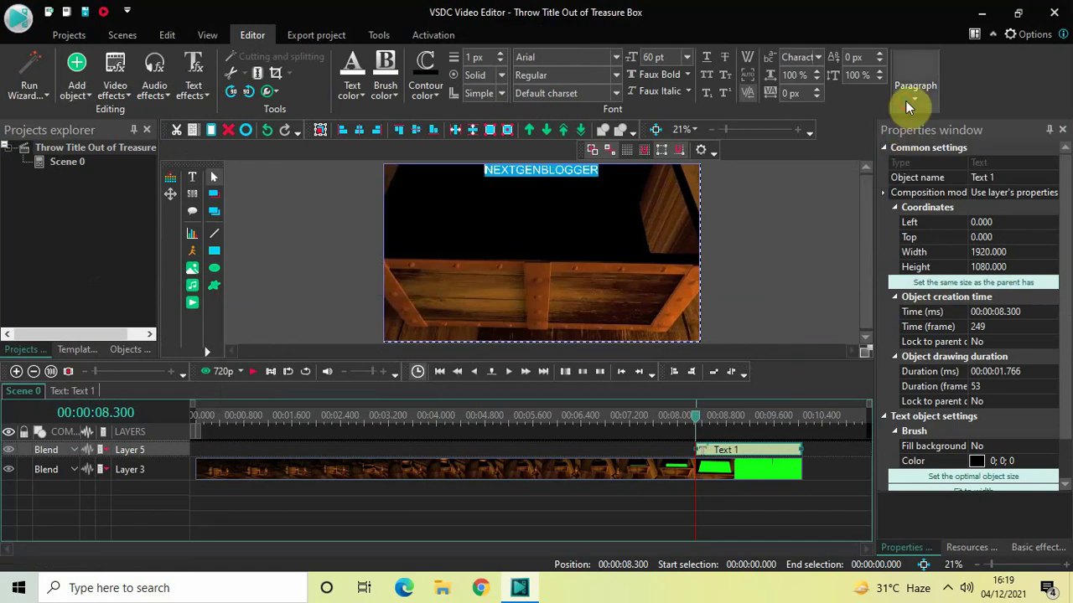
pyautogui.click(907, 106)
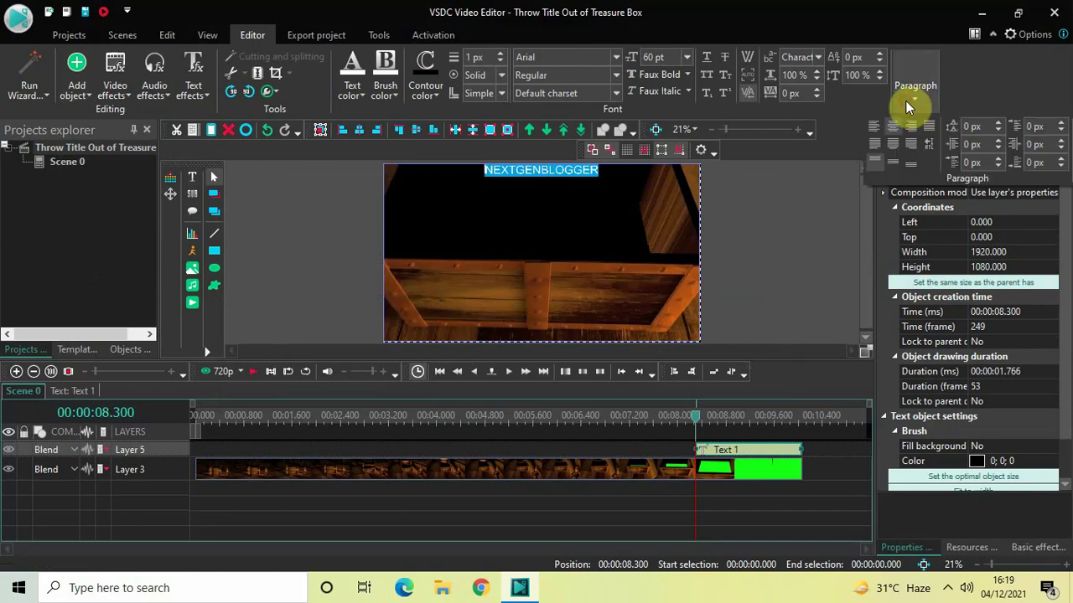
pyautogui.click(891, 168)
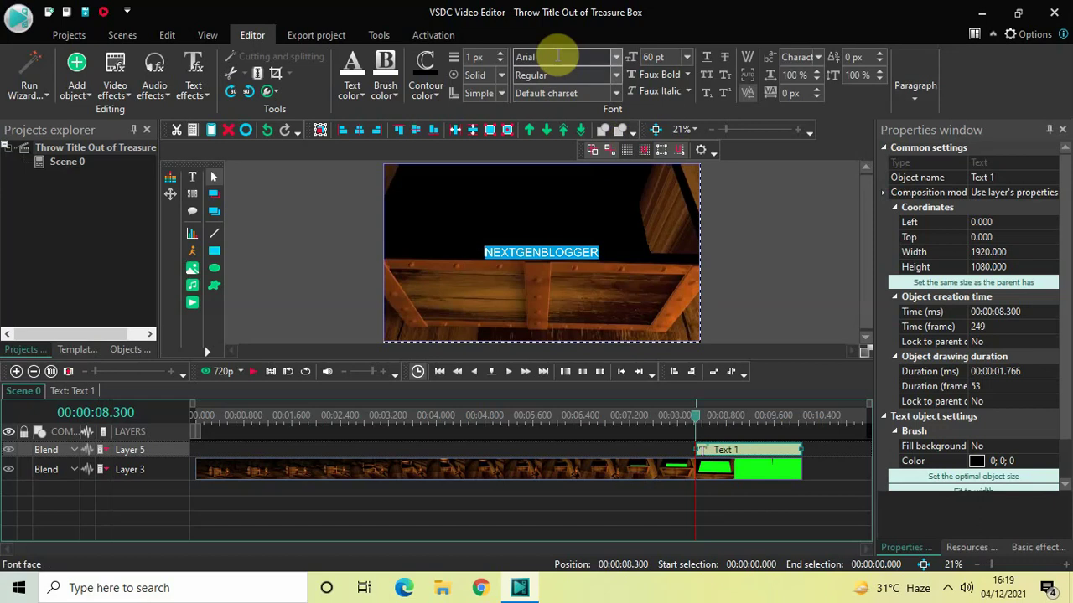
# - Set the title's font to Impact and its size to 200 pt
pyautogui.doubleClick(557, 56)
pyautogui.write('Im')
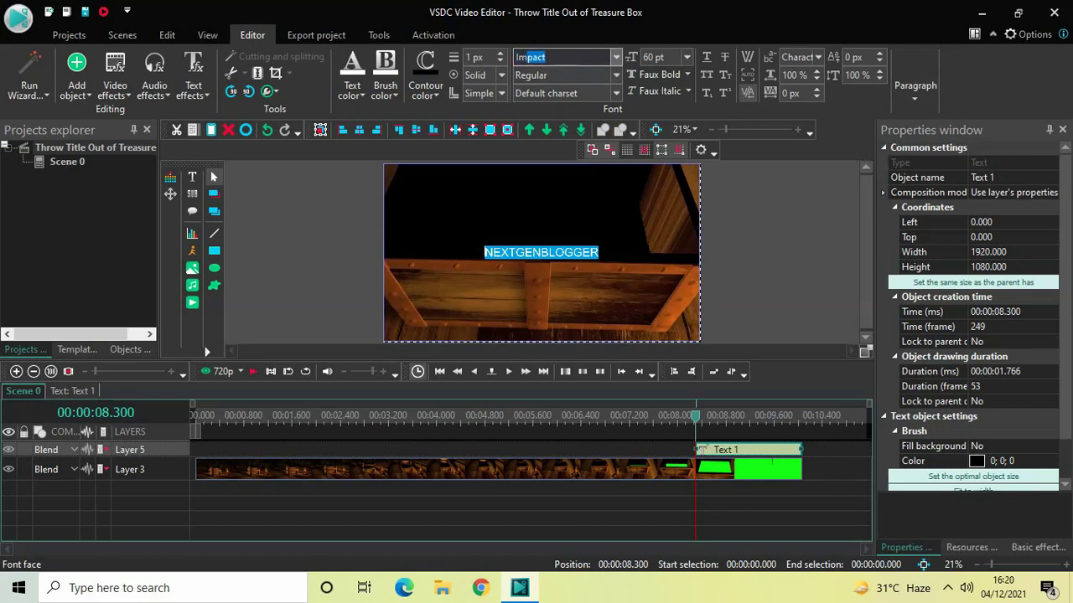
pyautogui.write('p')
pyautogui.press('Return')
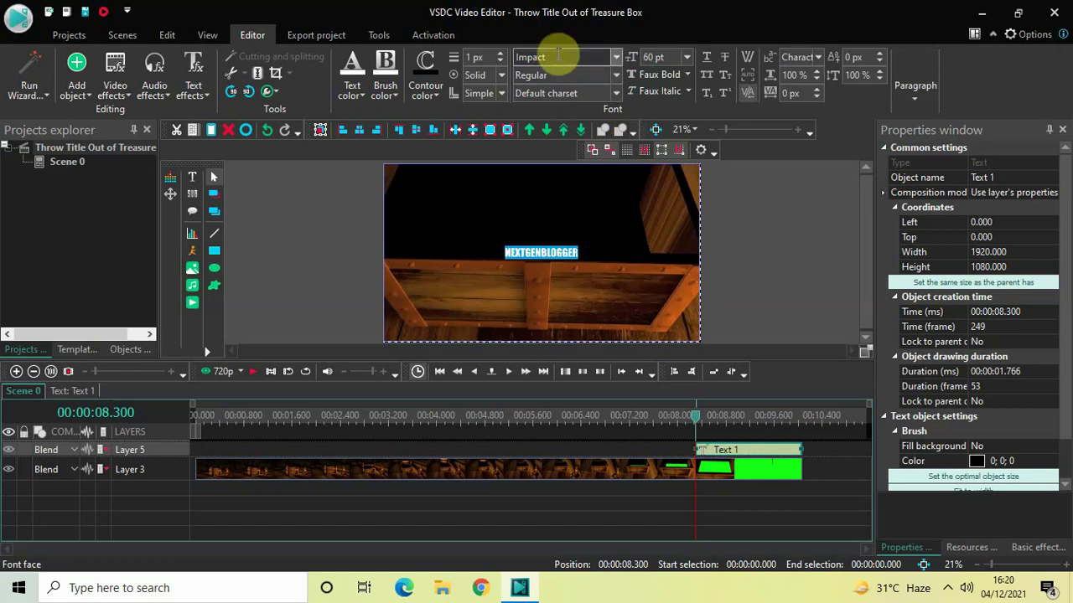
pyautogui.click(673, 57)
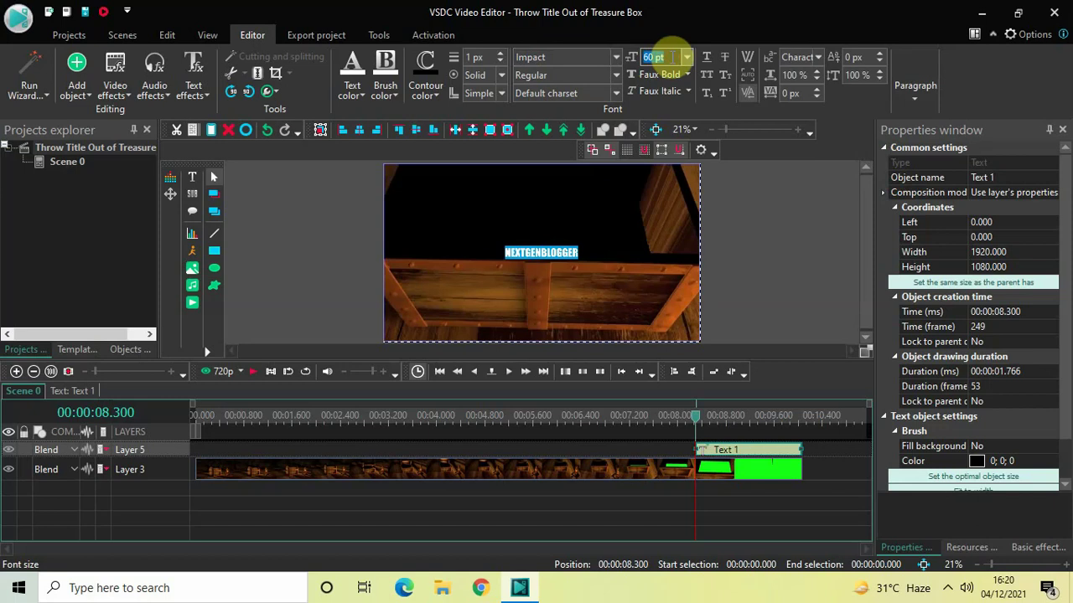
pyautogui.press('BackSpace')
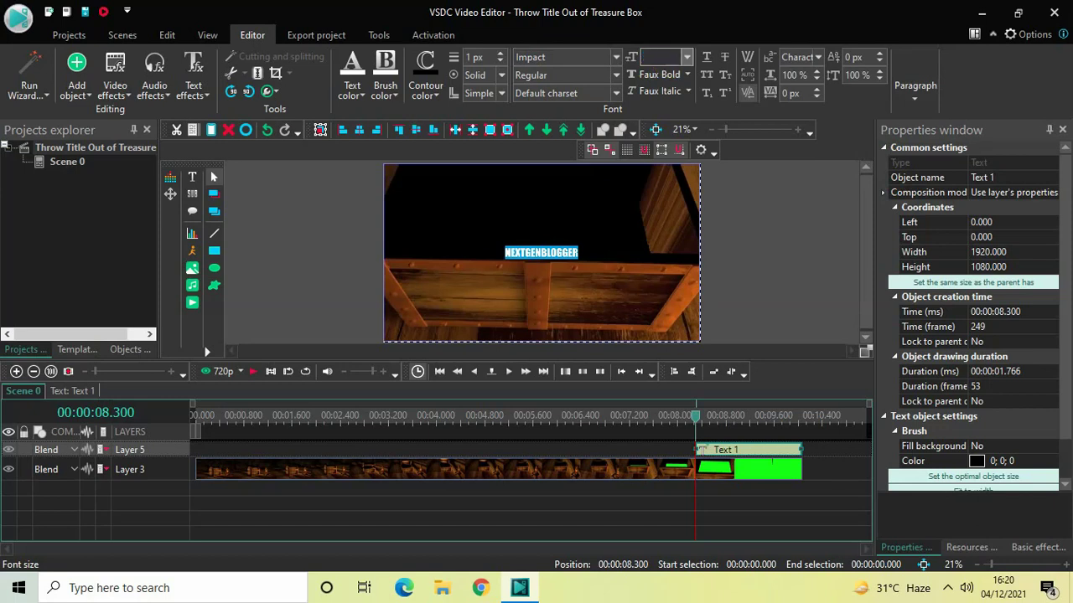
pyautogui.write('200')
pyautogui.press('Return')
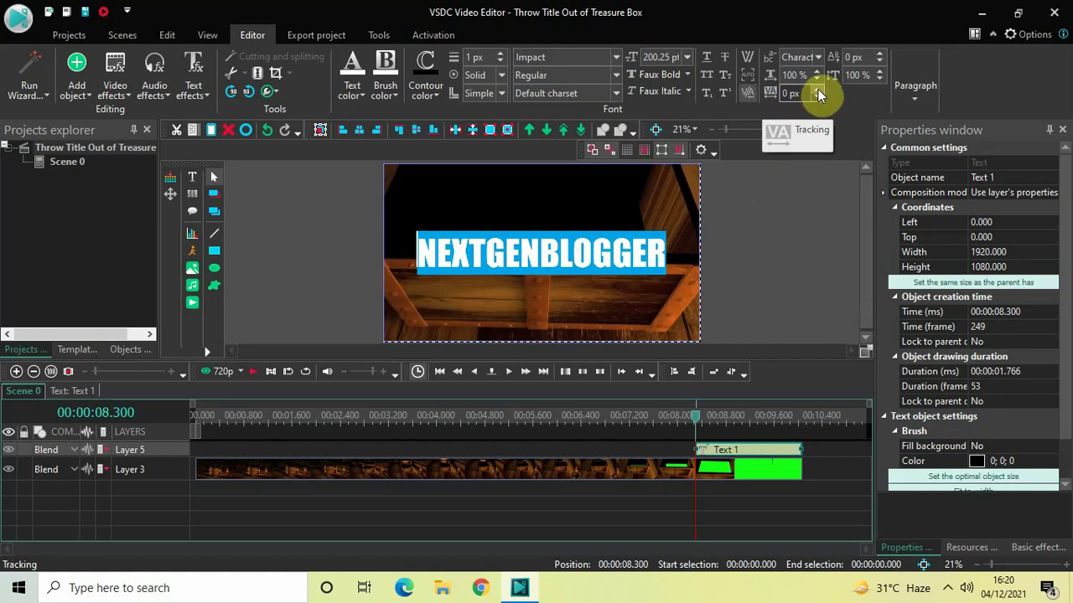
# - Widen the title's letter tracking to 10 px and deselect the text to check it
pyautogui.scroll(9, 818, 89)
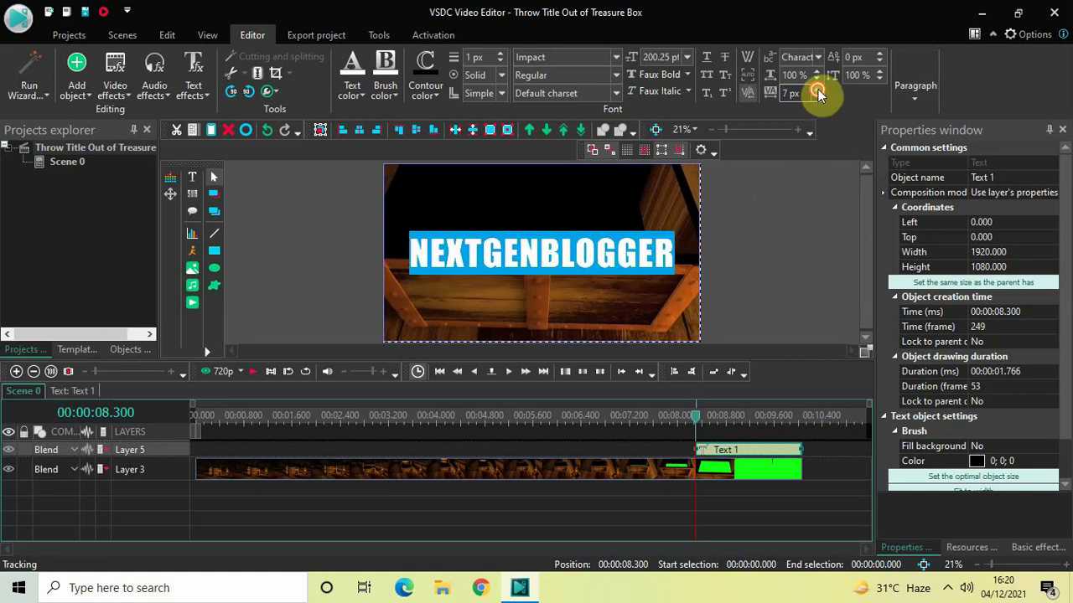
pyautogui.scroll(1, 818, 89)
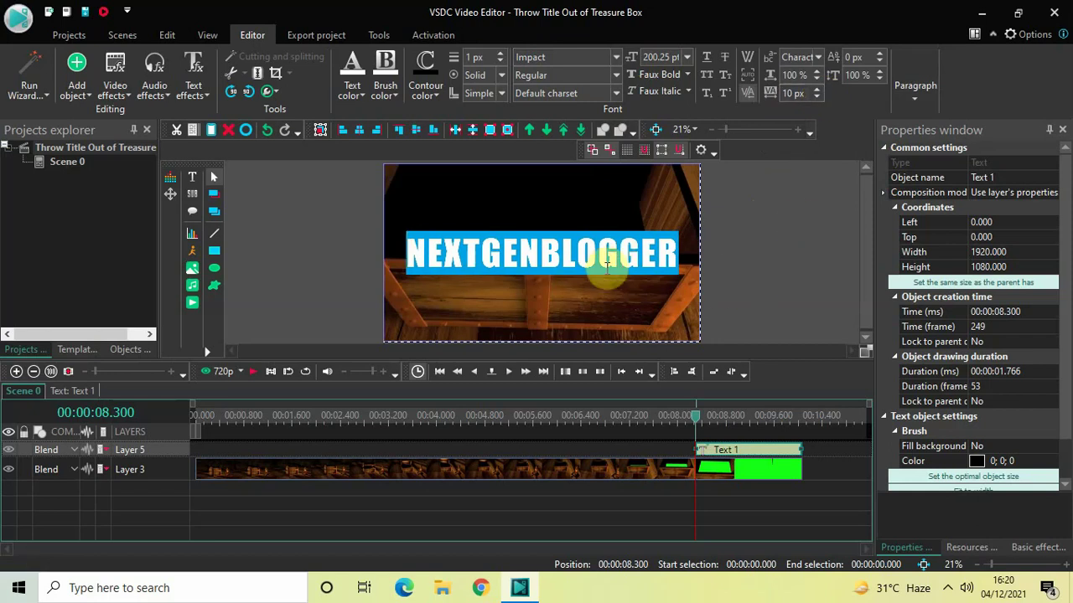
pyautogui.click(752, 268)
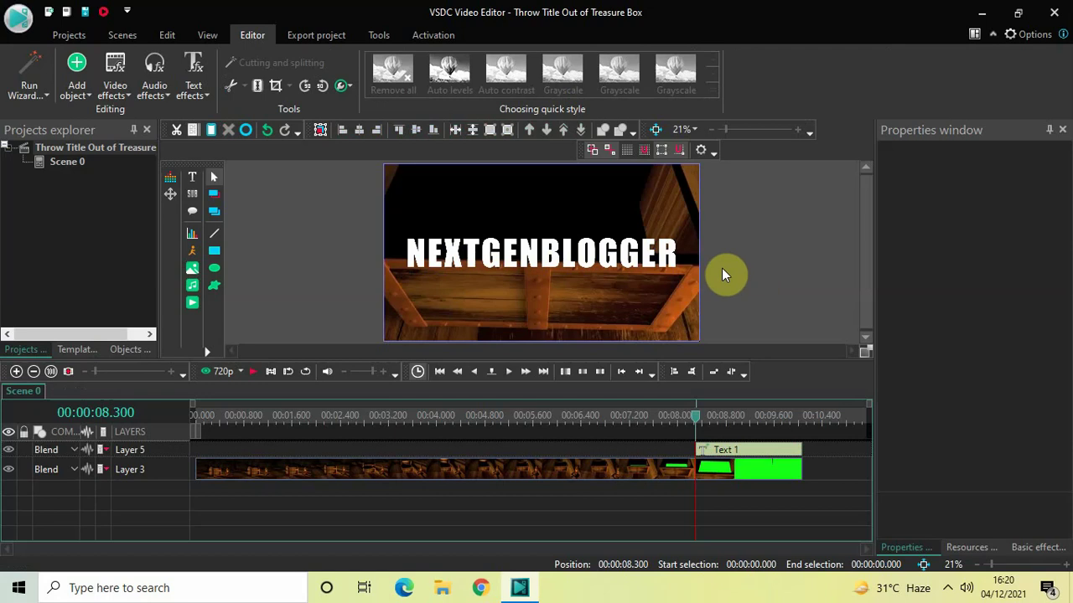
pyautogui.doubleClick(677, 259)
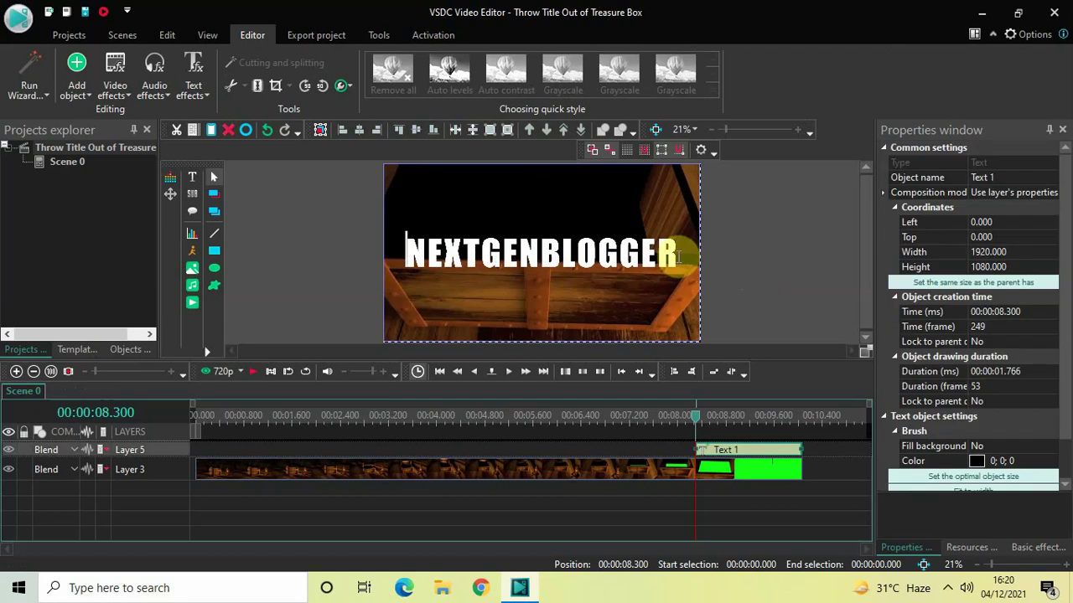
pyautogui.click(761, 265)
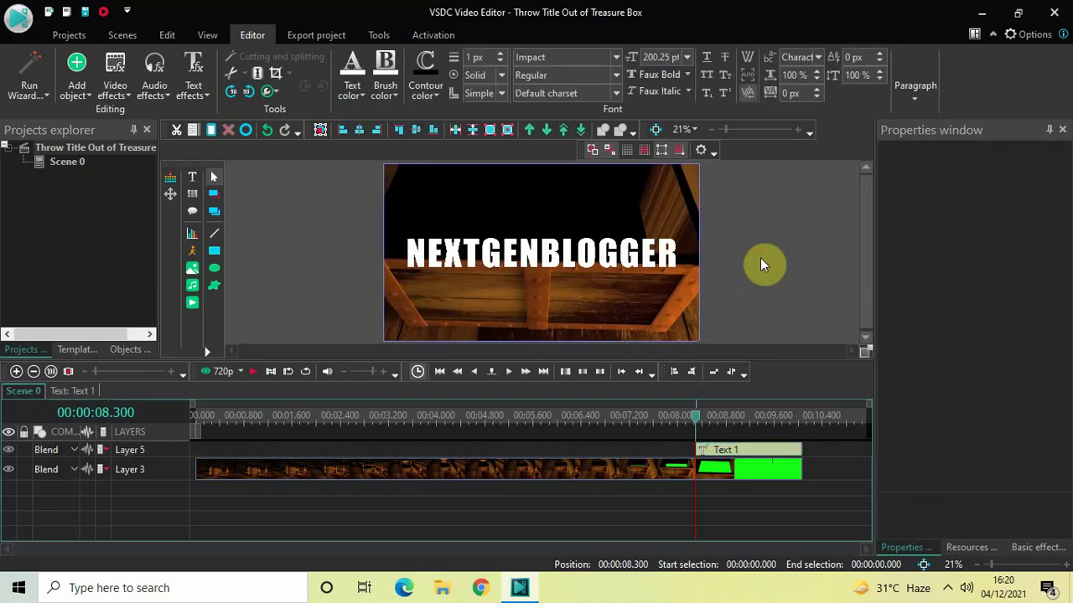
# - Make the title's letter fill fully transparent by lowering the text color opacity to 0%
pyautogui.click(607, 253)
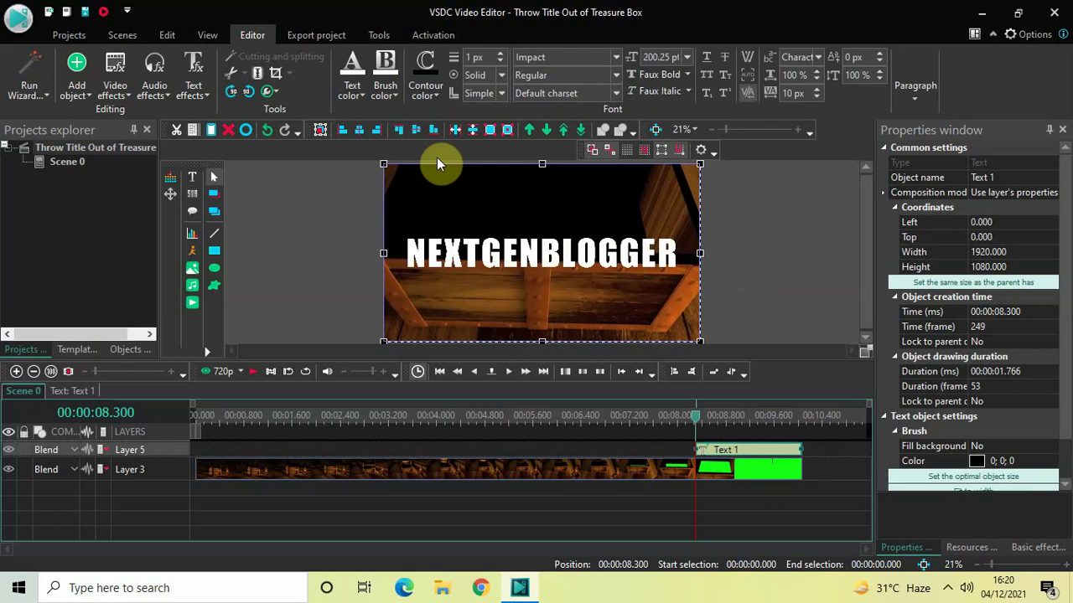
pyautogui.click(355, 90)
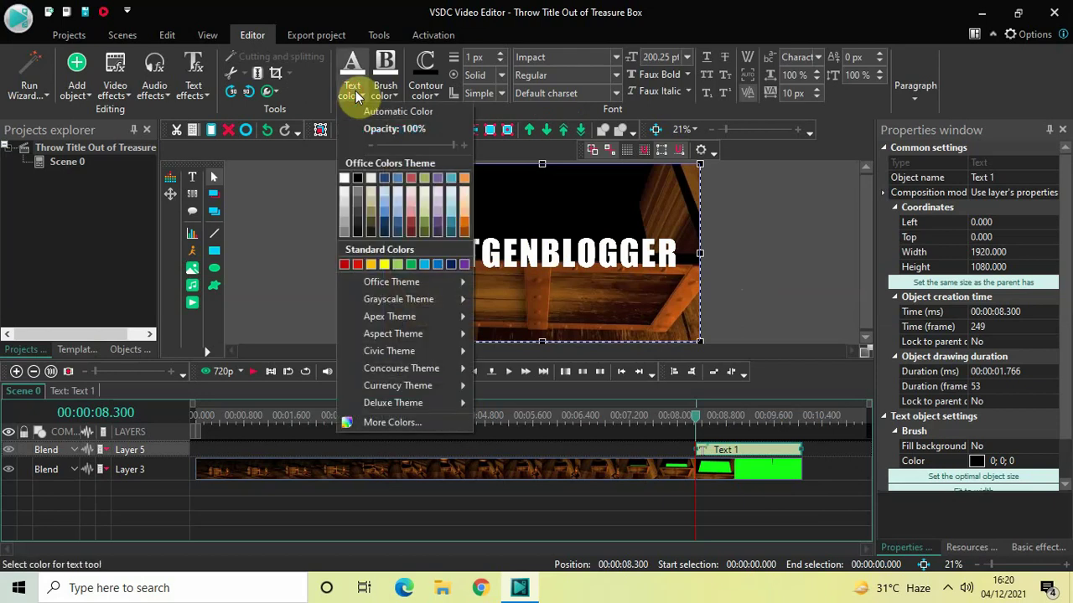
pyautogui.moveTo(451, 144); pyautogui.dragTo(371, 143)
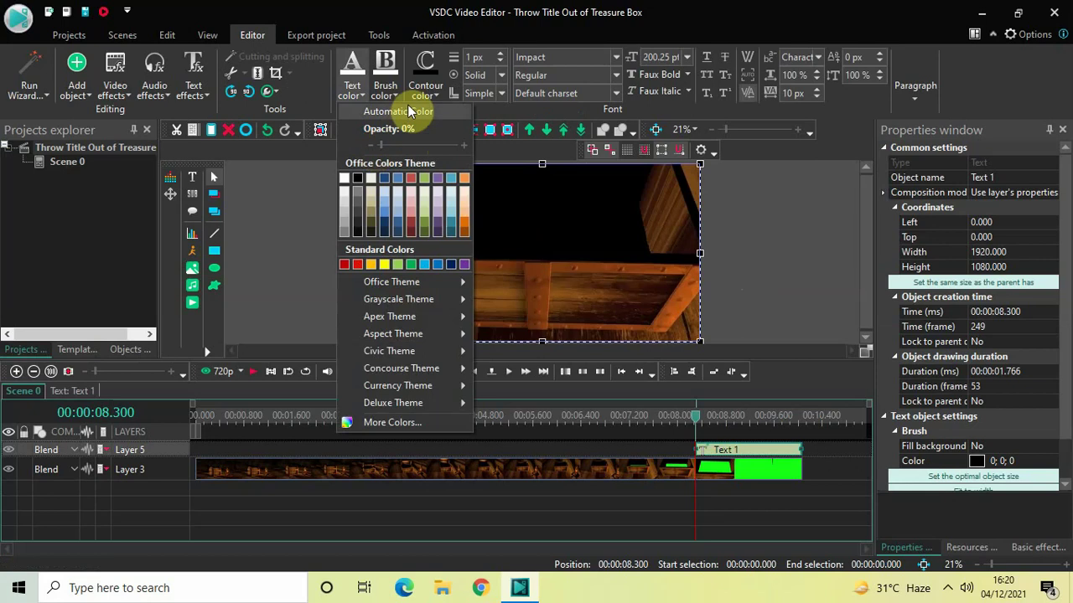
# - Give the title letters a white contour with a thickness of 10 px
pyautogui.click(426, 90)
pyautogui.click(428, 93)
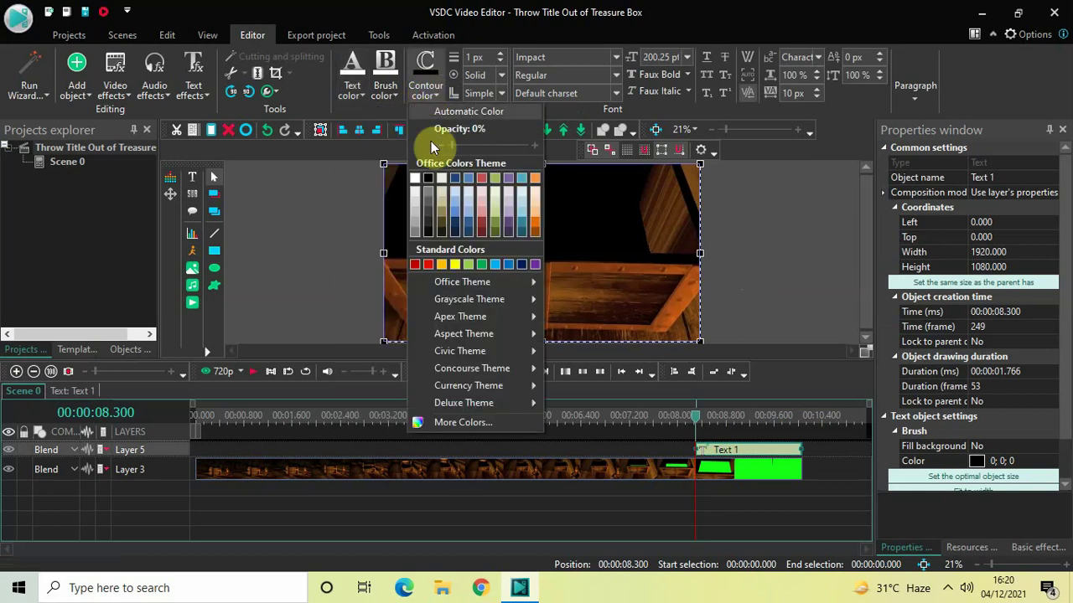
pyautogui.click(417, 180)
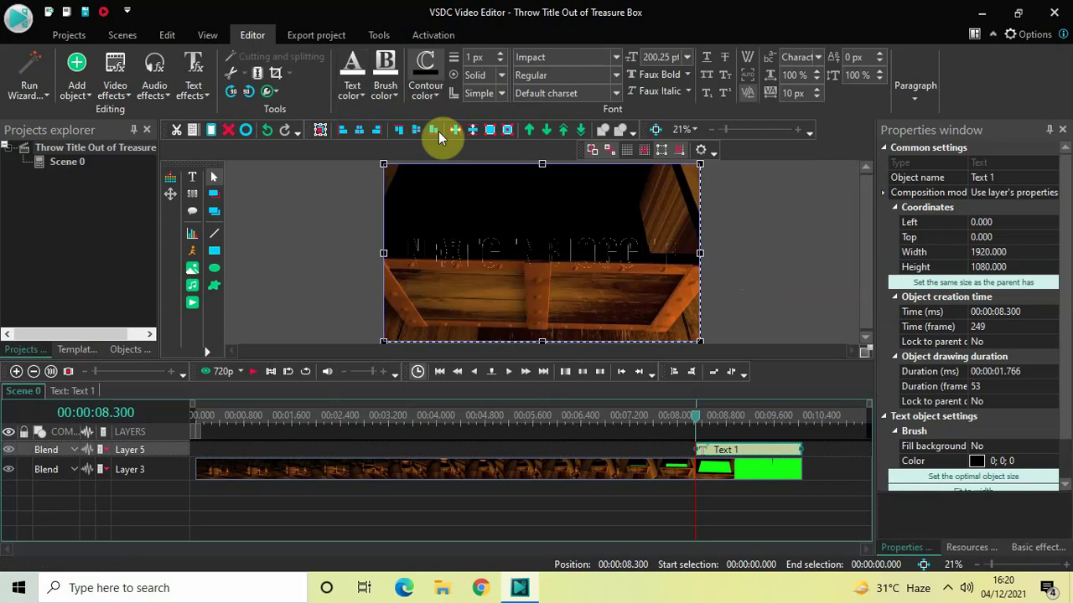
pyautogui.click(499, 56)
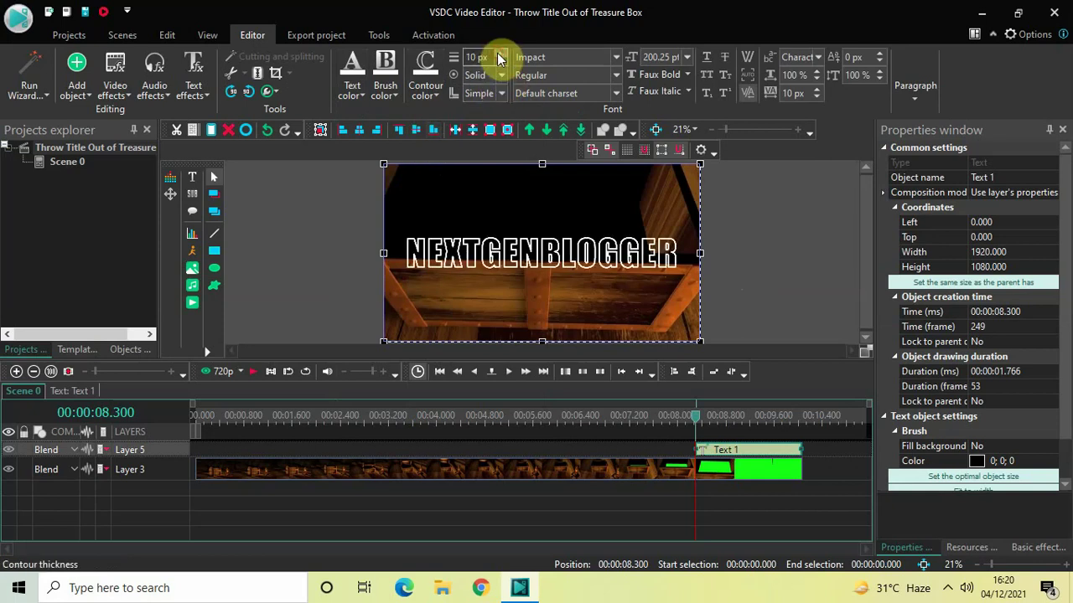
pyautogui.click(744, 266)
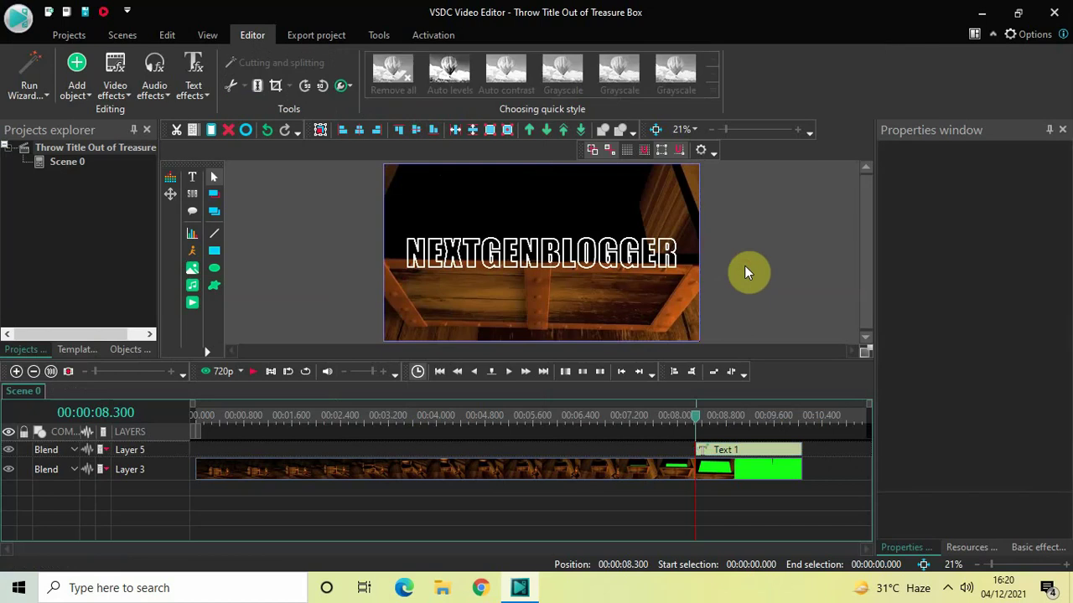
# - Set the text object's drawing duration to 00:00:05.000
pyautogui.click(748, 450)
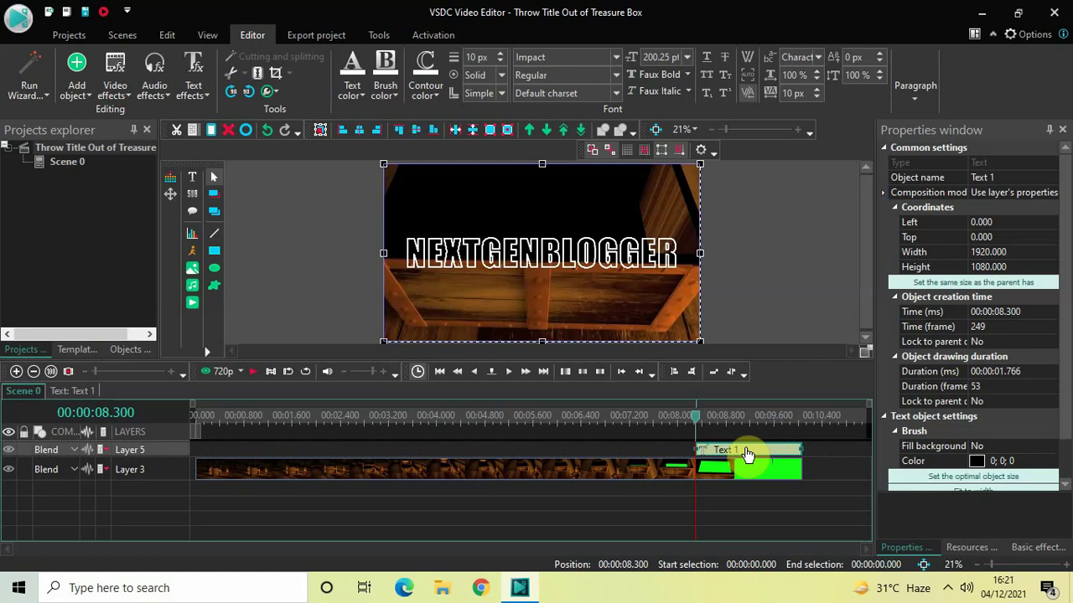
pyautogui.click(1030, 372)
pyautogui.press('BackSpace')
pyautogui.press('BackSpace')
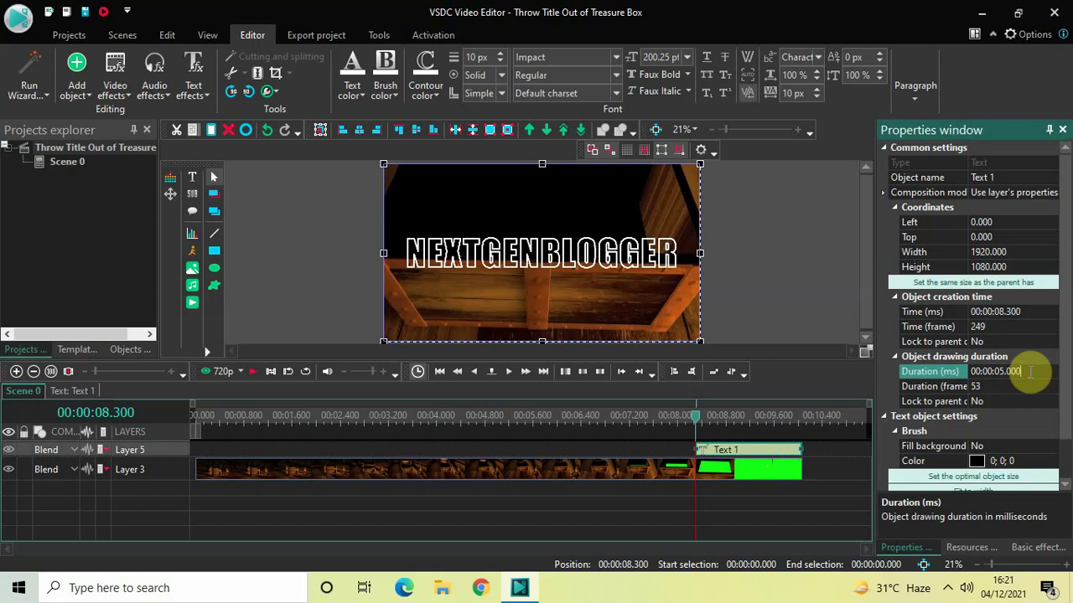
pyautogui.press('Return')
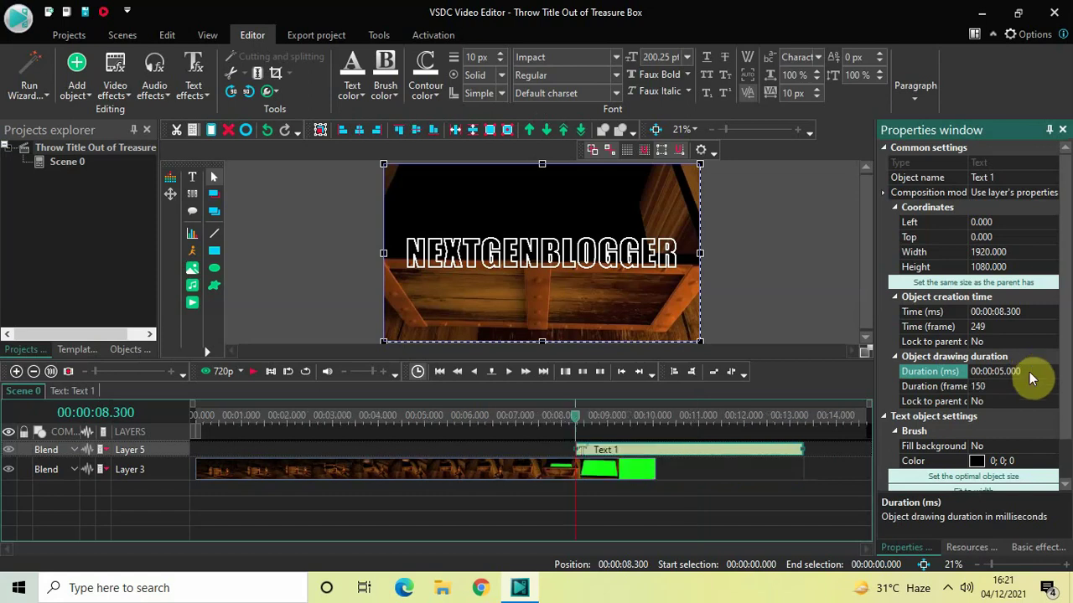
# - Open the text object's own timeline and add a Zoom transform effect to it
pyautogui.doubleClick(690, 453)
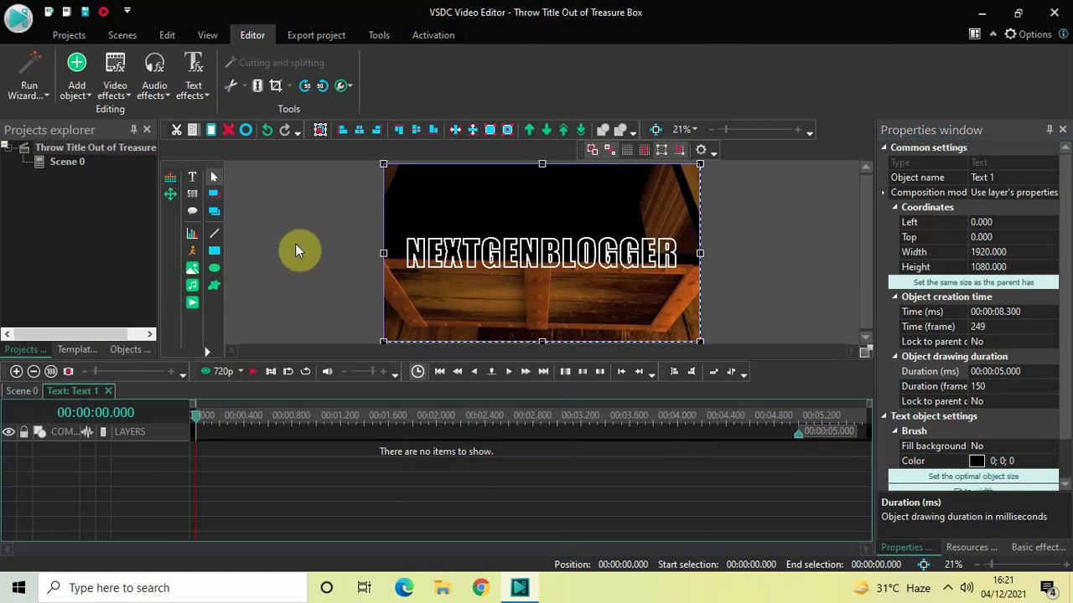
pyautogui.click(113, 87)
pyautogui.moveTo(148, 167)
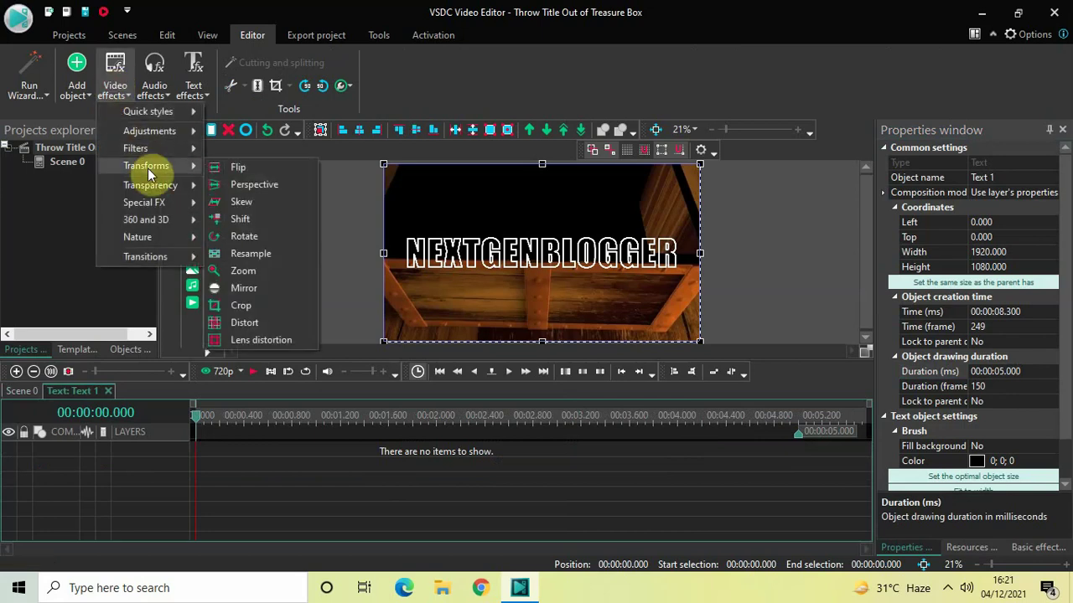
pyautogui.click(266, 273)
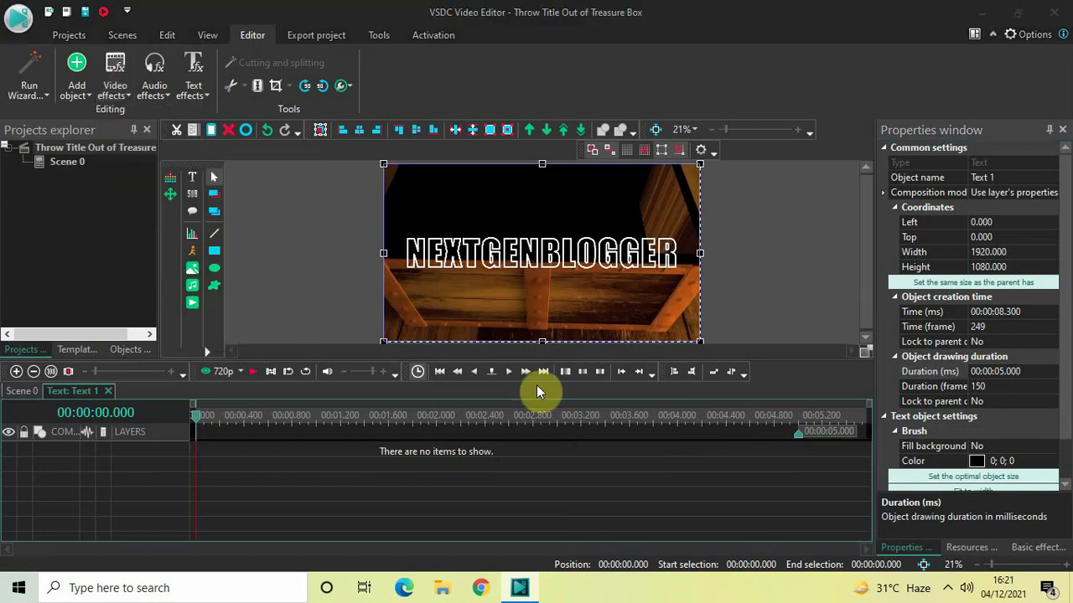
pyautogui.click(677, 369)
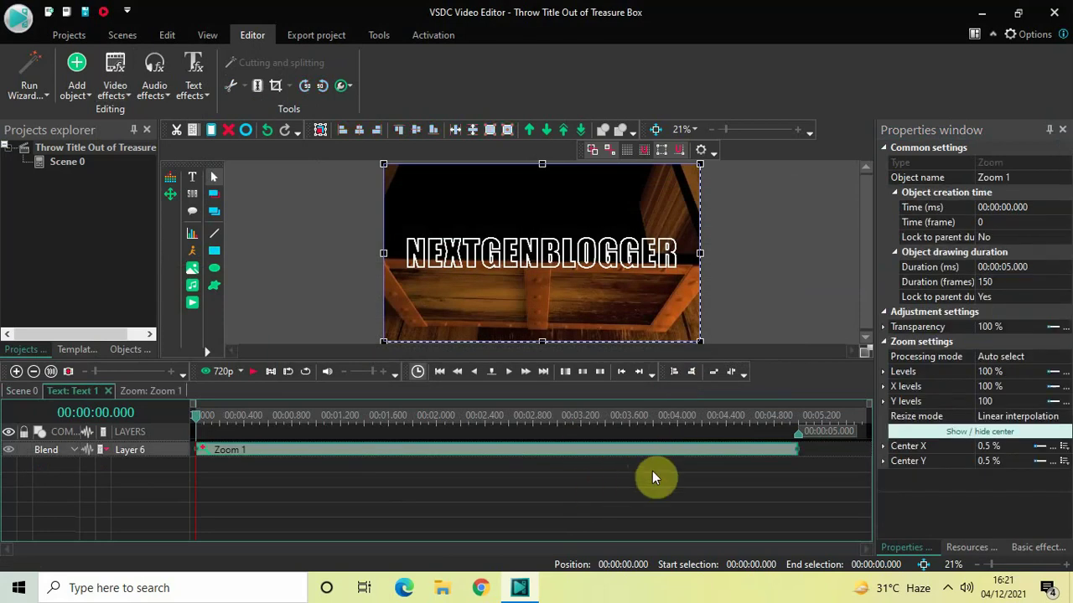
# - Shorten the Zoom effect's duration to 00:00:01.000
pyautogui.click(1049, 268)
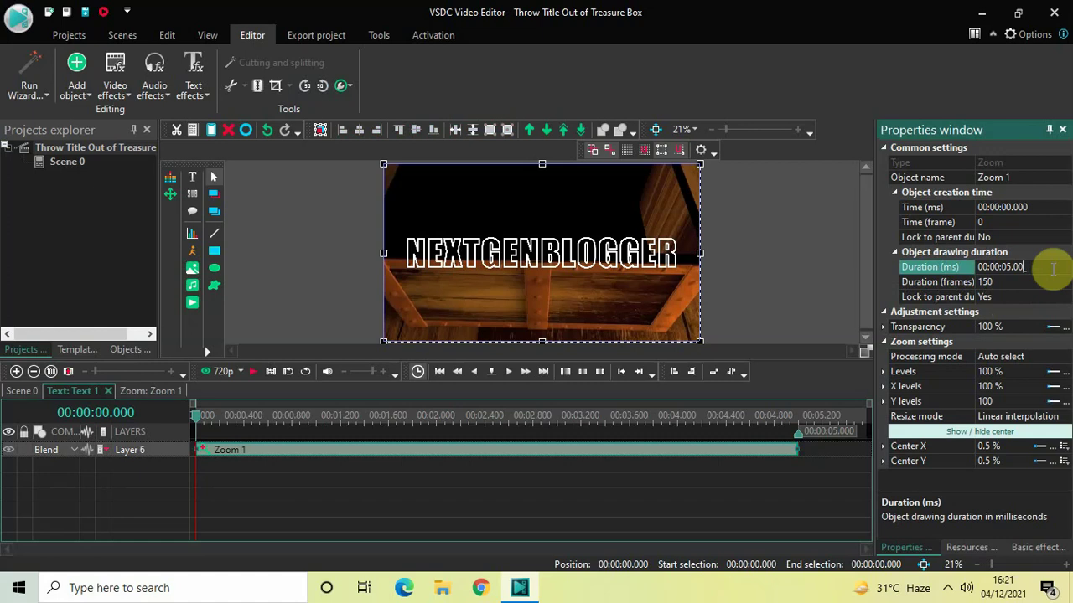
pyautogui.press('BackSpace')
pyautogui.press('BackSpace')
pyautogui.press('BackSpace')
pyautogui.press('BackSpace')
pyautogui.write('1.0')
pyautogui.press('Return')
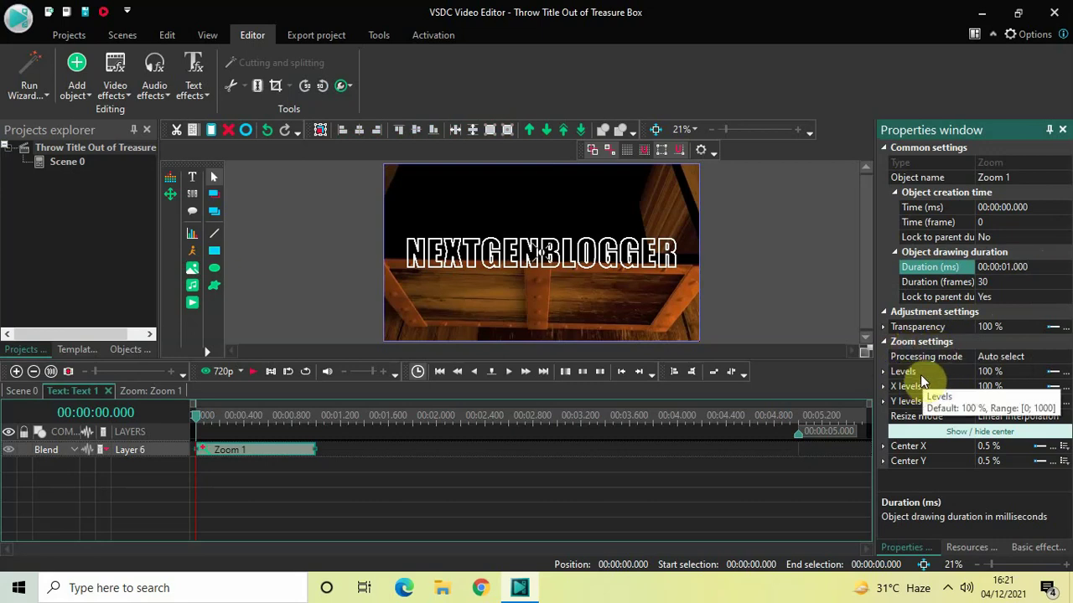
# - Set the Zoom effect's Levels to 0;100 % so the title grows from nothing to full size
pyautogui.click(1021, 380)
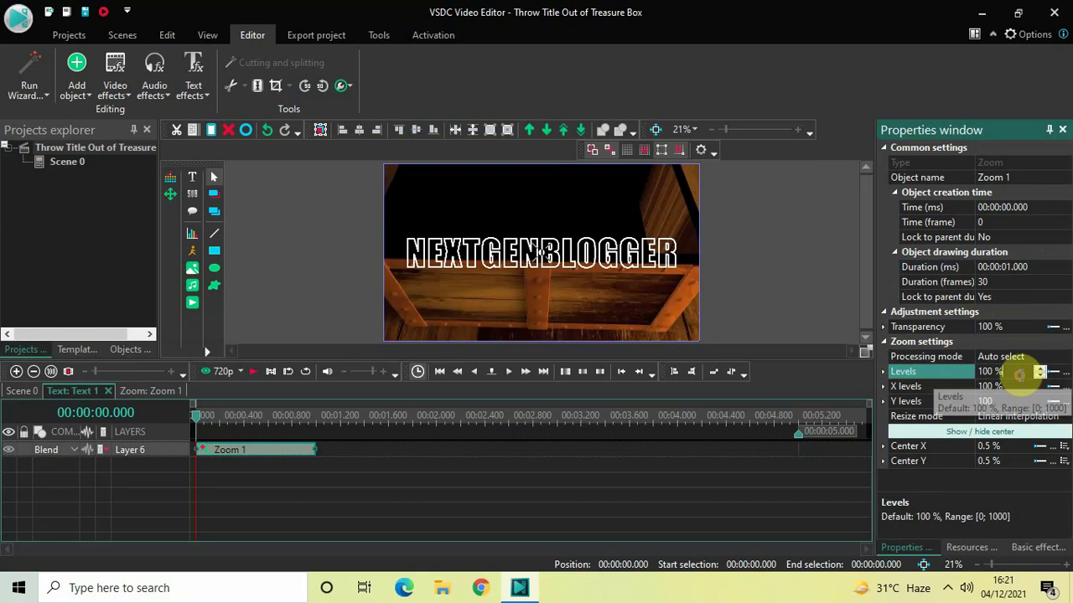
pyautogui.press('BackSpace')
pyautogui.press('BackSpace')
pyautogui.press('BackSpace')
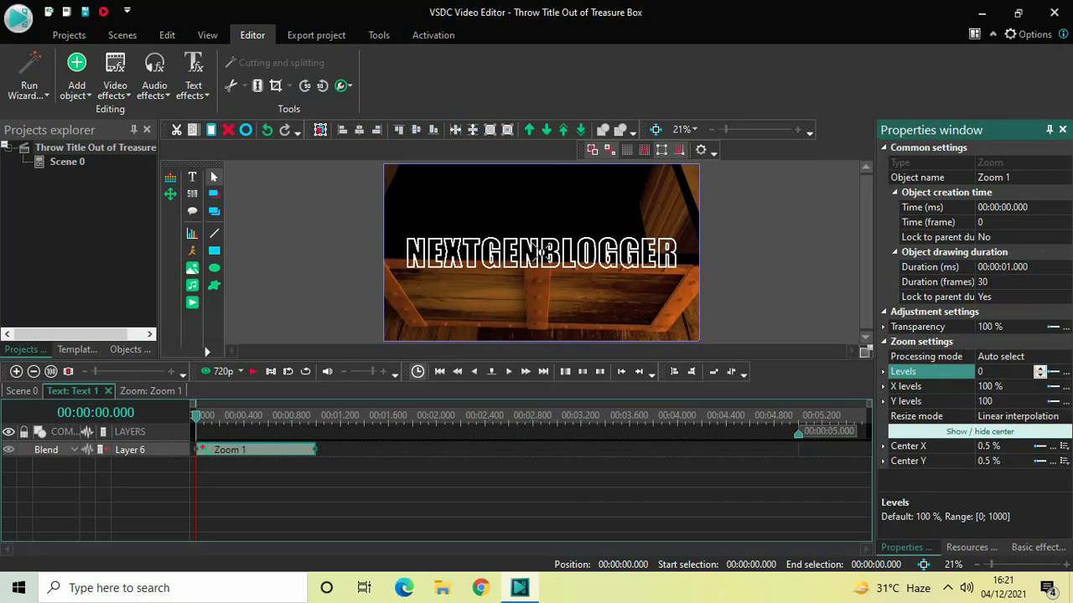
pyautogui.write('0;100')
pyautogui.press('Return')
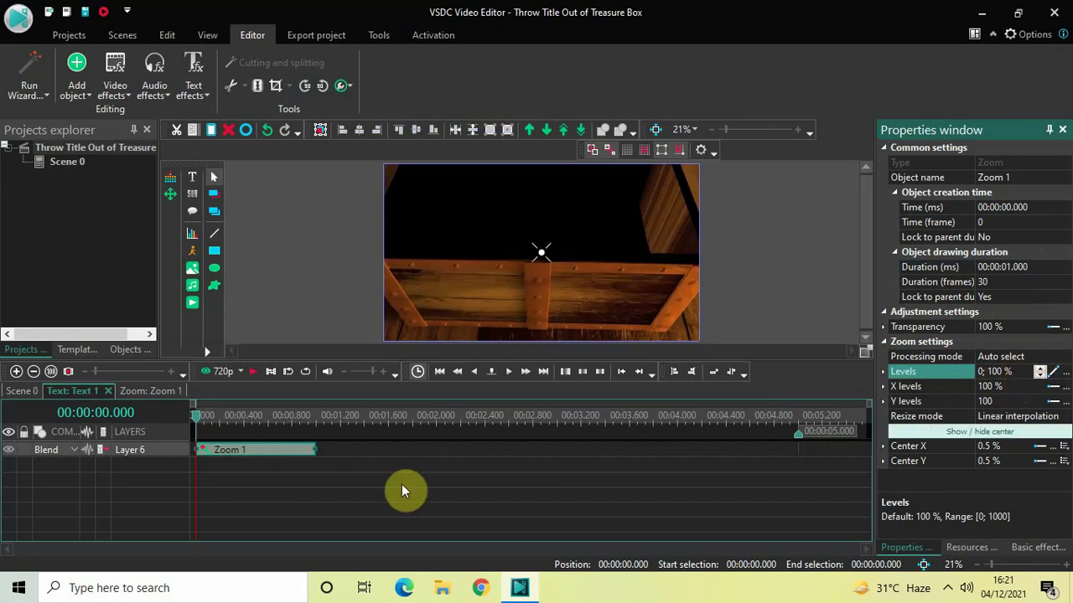
pyautogui.click(402, 484)
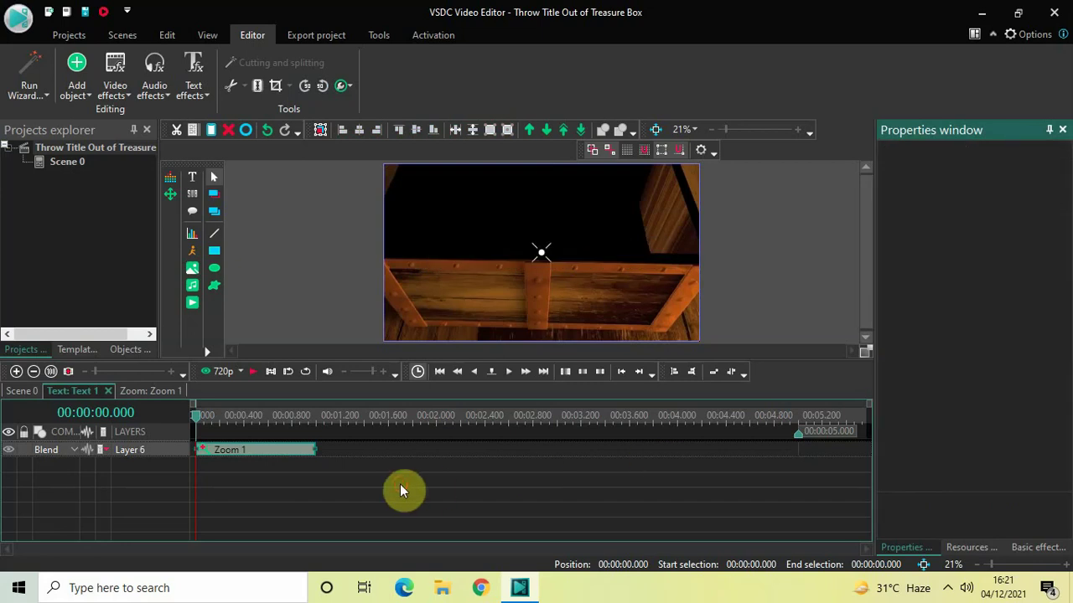
# - Add a Rotate transform effect to the text object's timeline, starting from the cursor position
pyautogui.click(119, 87)
pyautogui.moveTo(160, 166)
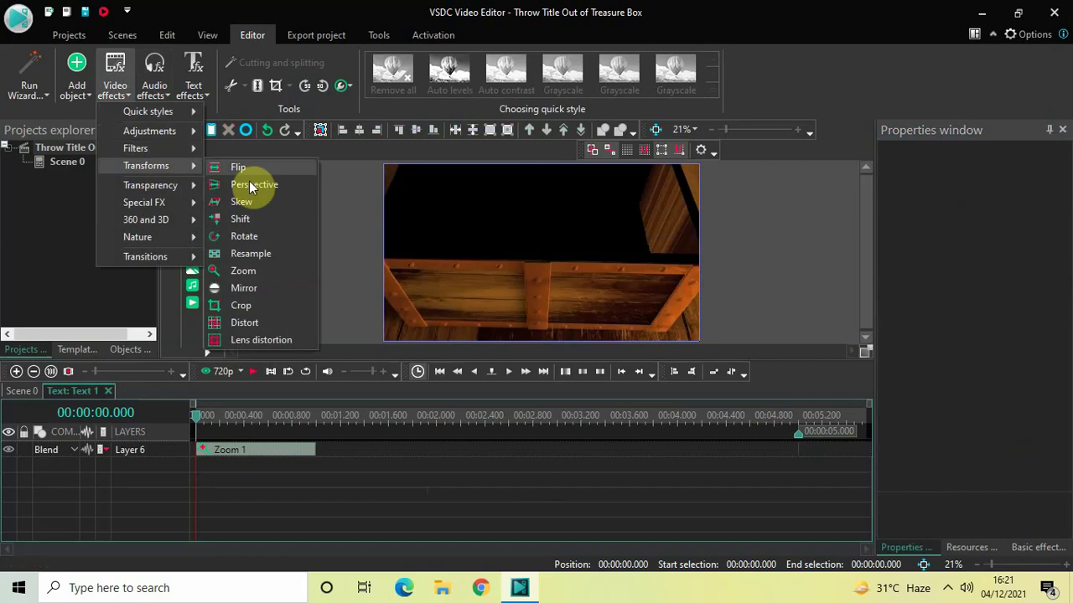
pyautogui.click(263, 241)
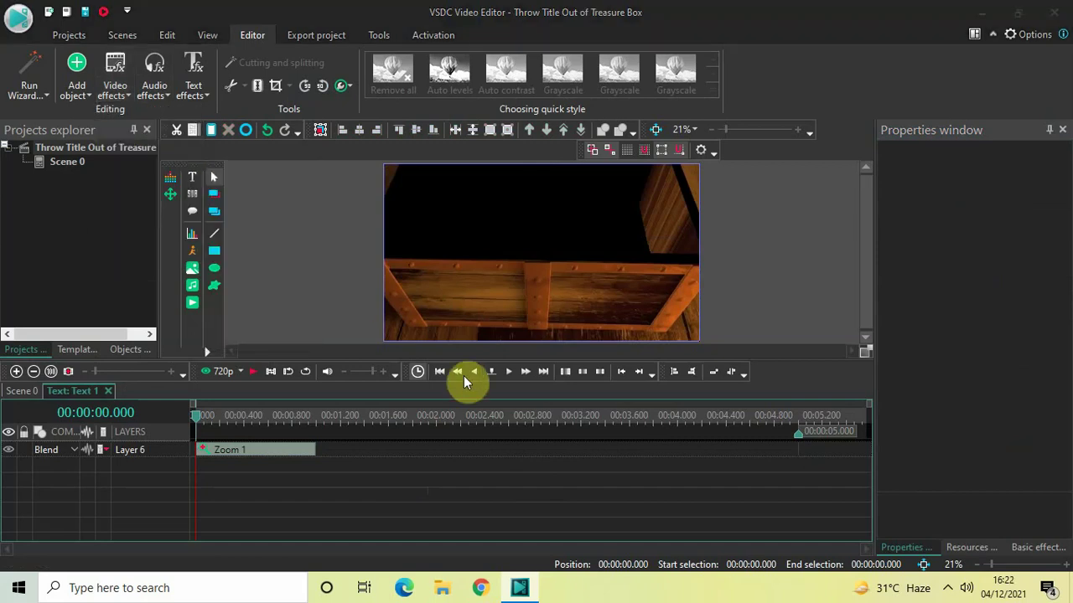
pyautogui.click(673, 370)
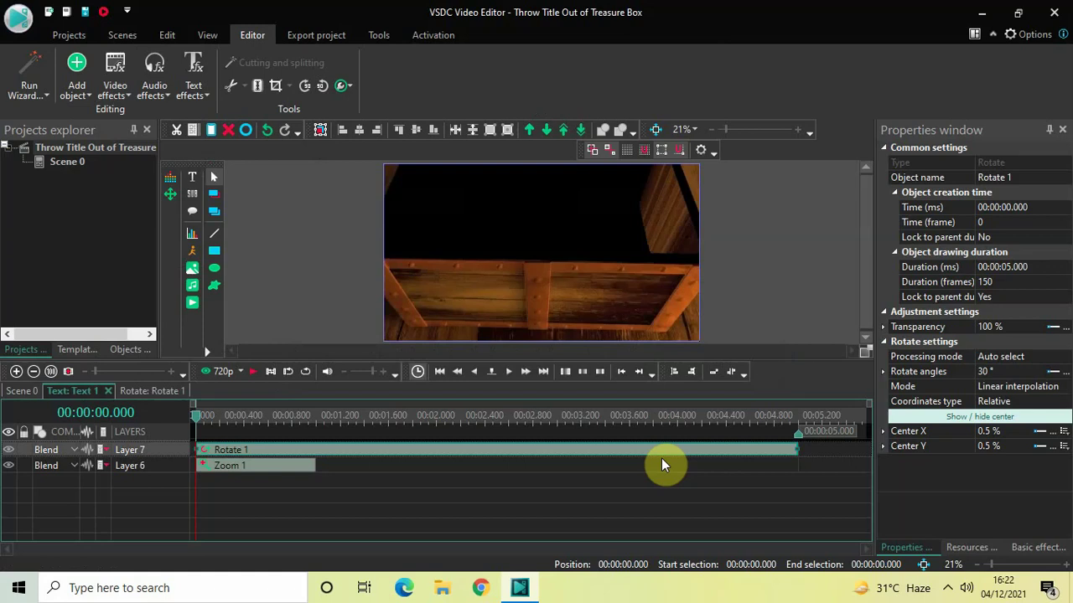
# - Shorten the Rotate effect's drawing duration to 00:00:01.000
pyautogui.click(1039, 268)
pyautogui.press('BackSpace')
pyautogui.press('BackSpace')
pyautogui.press('BackSpace')
pyautogui.press('BackSpace')
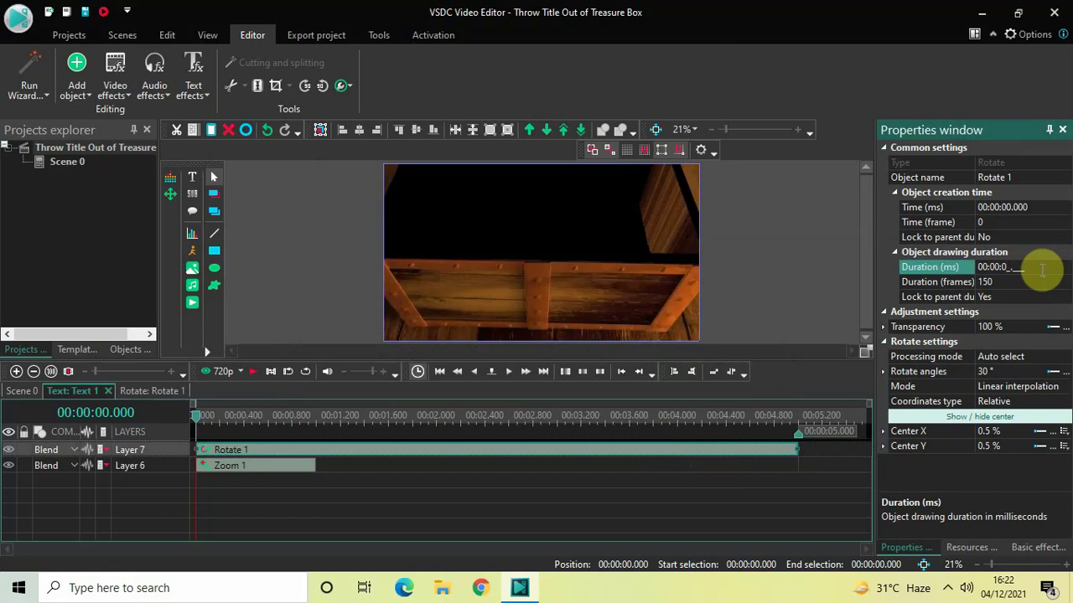
pyautogui.write('1.000')
pyautogui.press('Return')
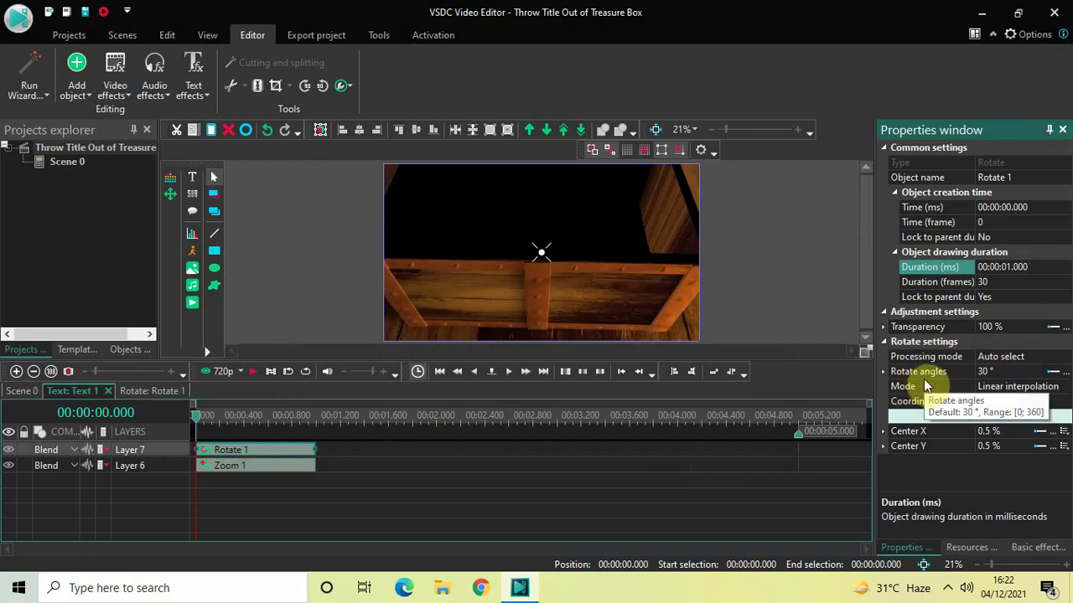
# - Set the Rotate effect's rotate angles to 0;360° so the title makes a full turn
pyautogui.click(1012, 372)
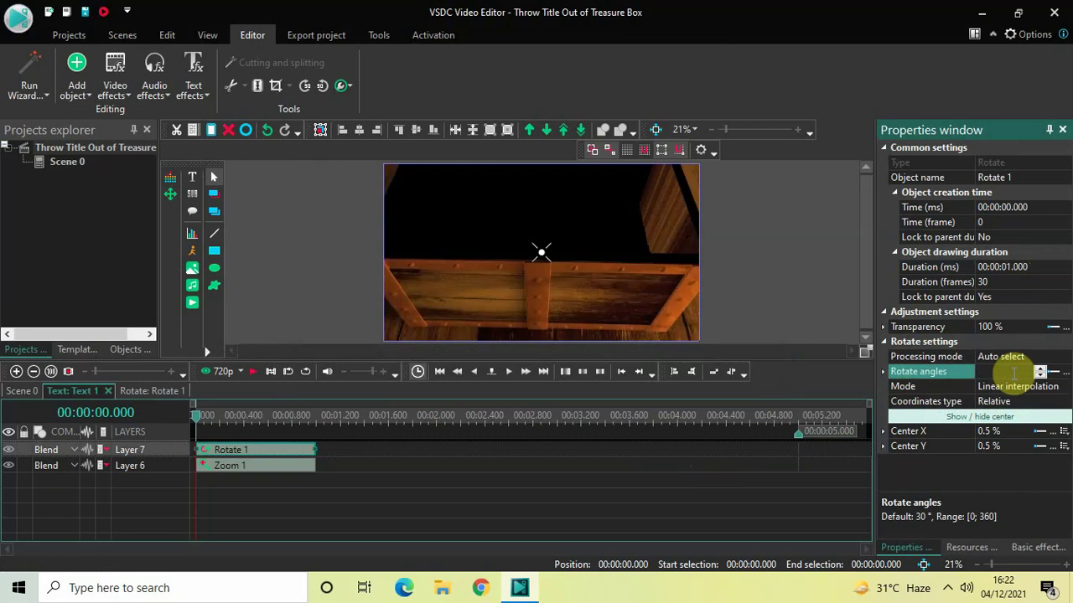
pyautogui.write('0;')
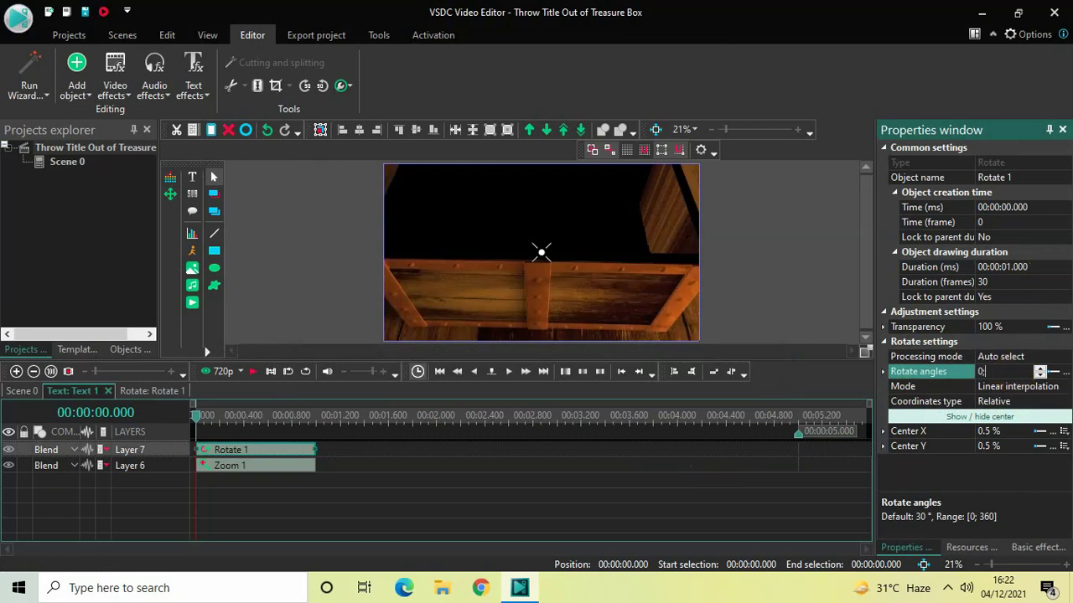
pyautogui.write('360')
pyautogui.press('Return')
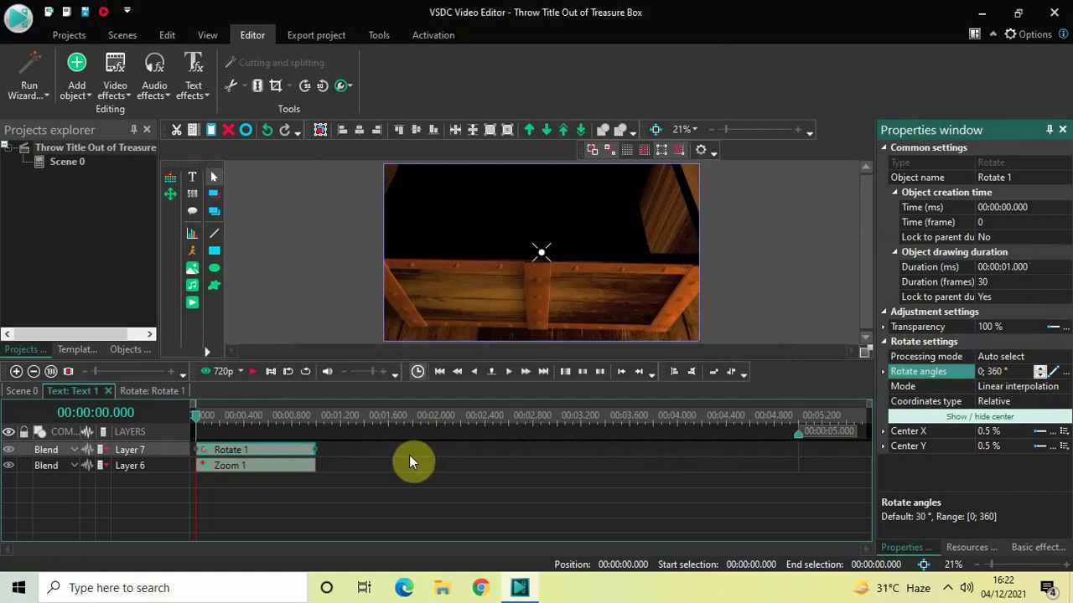
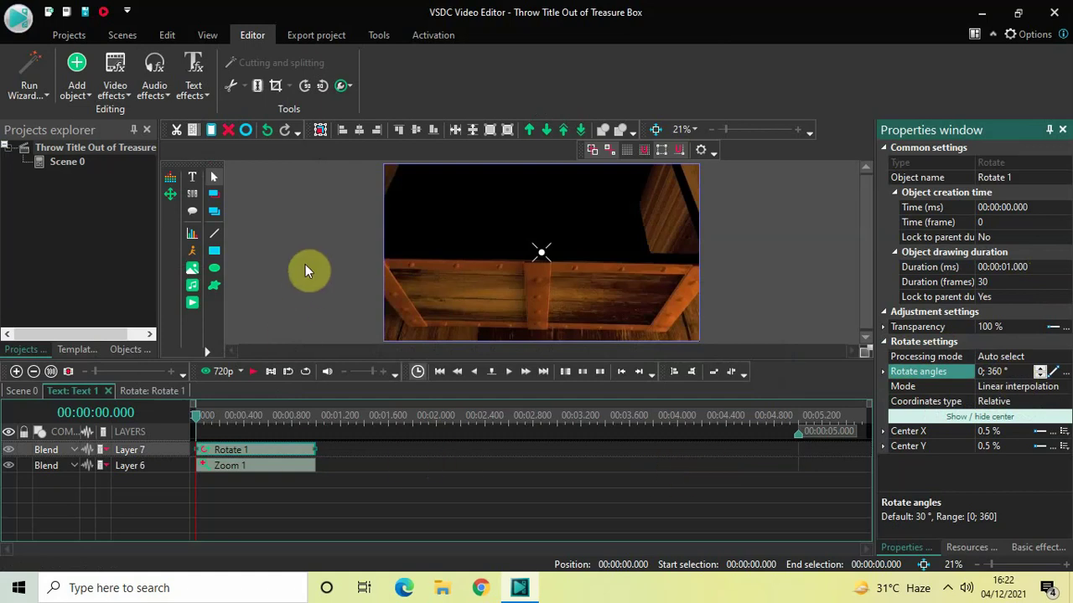
# - Preview the title's zoom and rotation, and place the timeline cursor at 00:00:01.500
pyautogui.press('space')
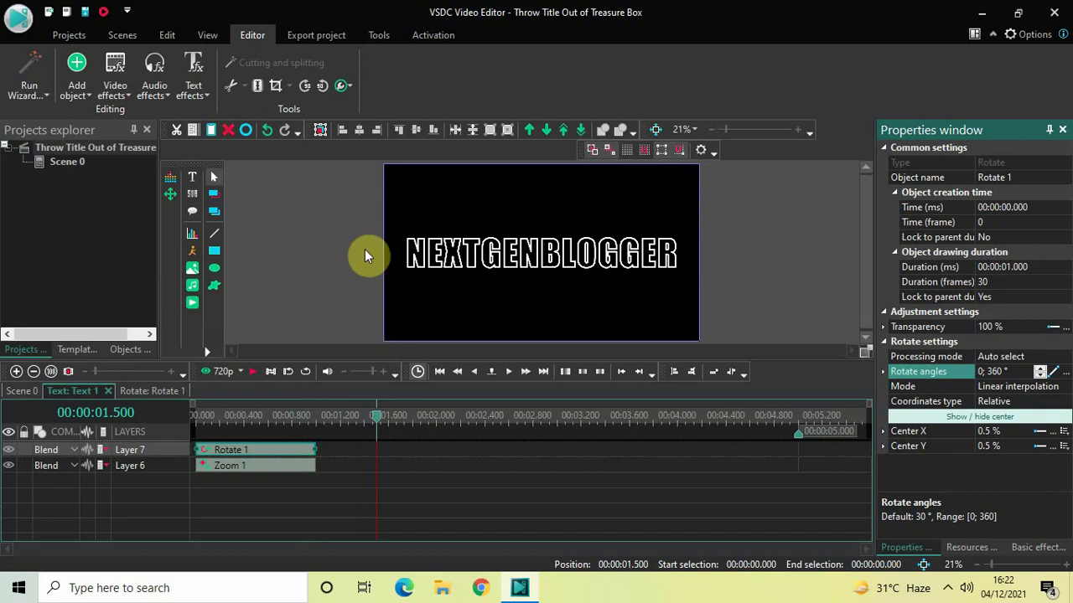
pyautogui.click(375, 422)
pyautogui.click(378, 422)
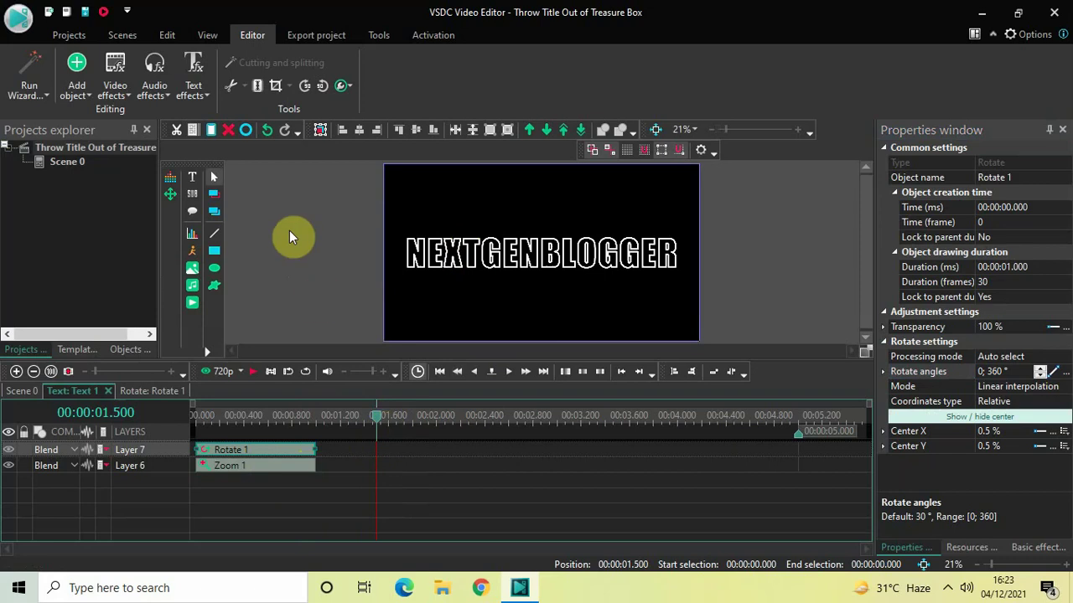
# - Add a Shadow nature effect to the text from the cursor position and set its duration to 00:00:02.000
pyautogui.click(115, 93)
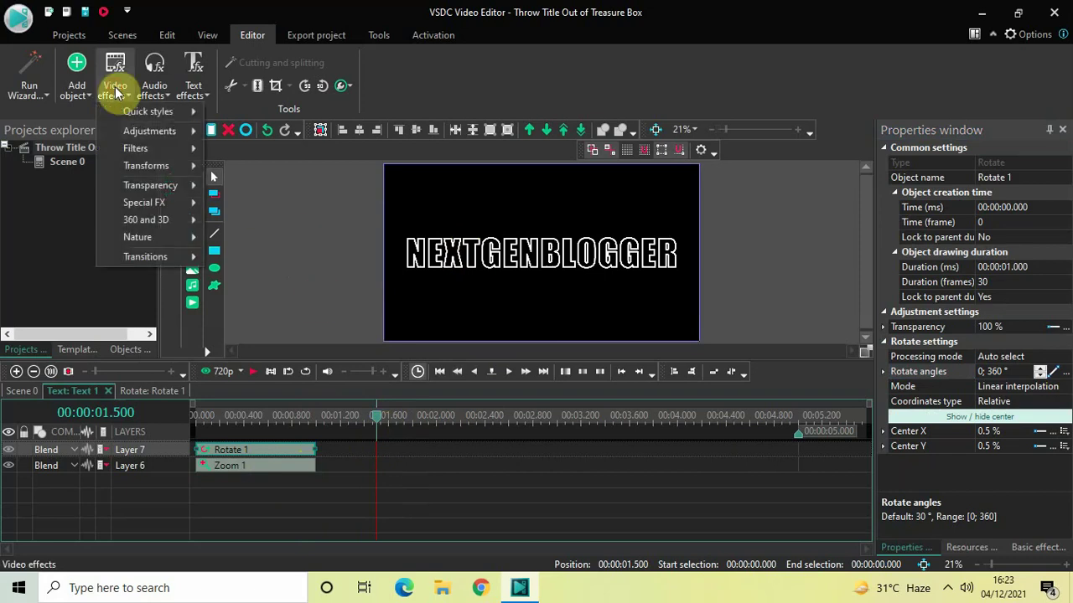
pyautogui.moveTo(173, 238)
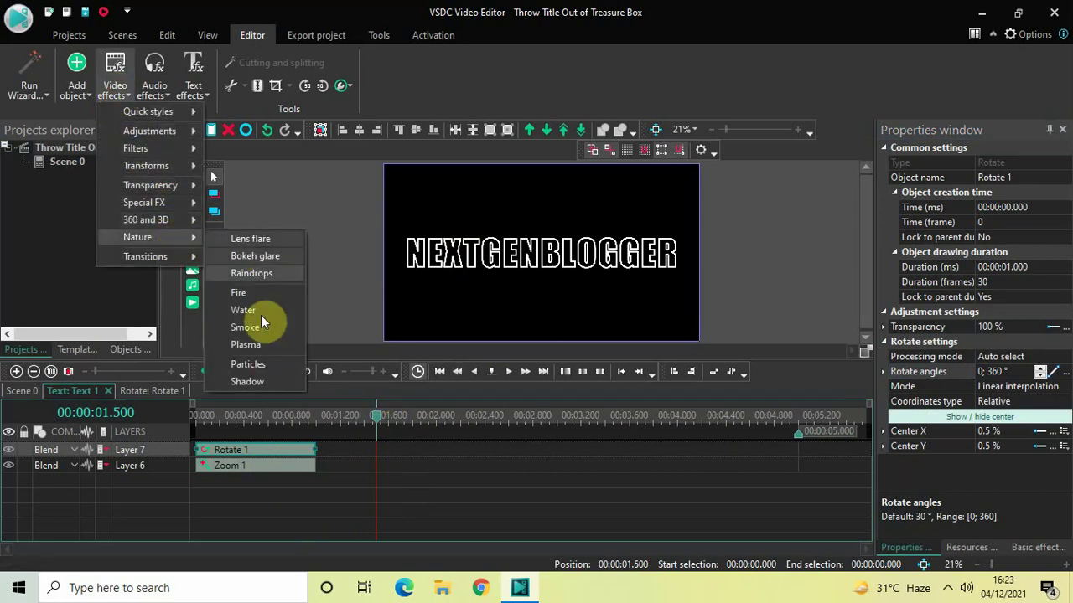
pyautogui.click(270, 381)
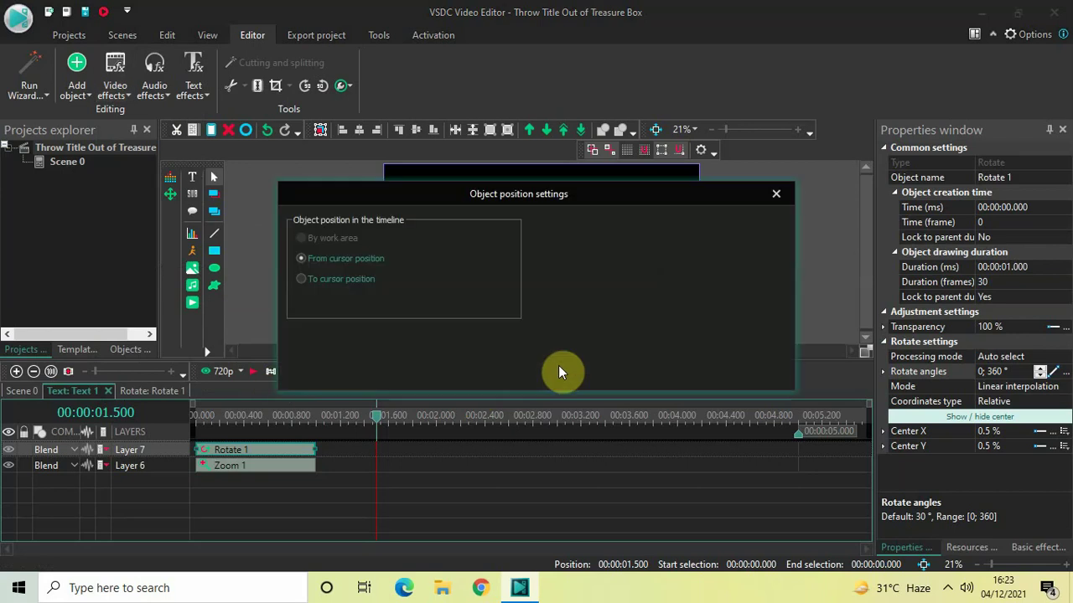
pyautogui.click(670, 369)
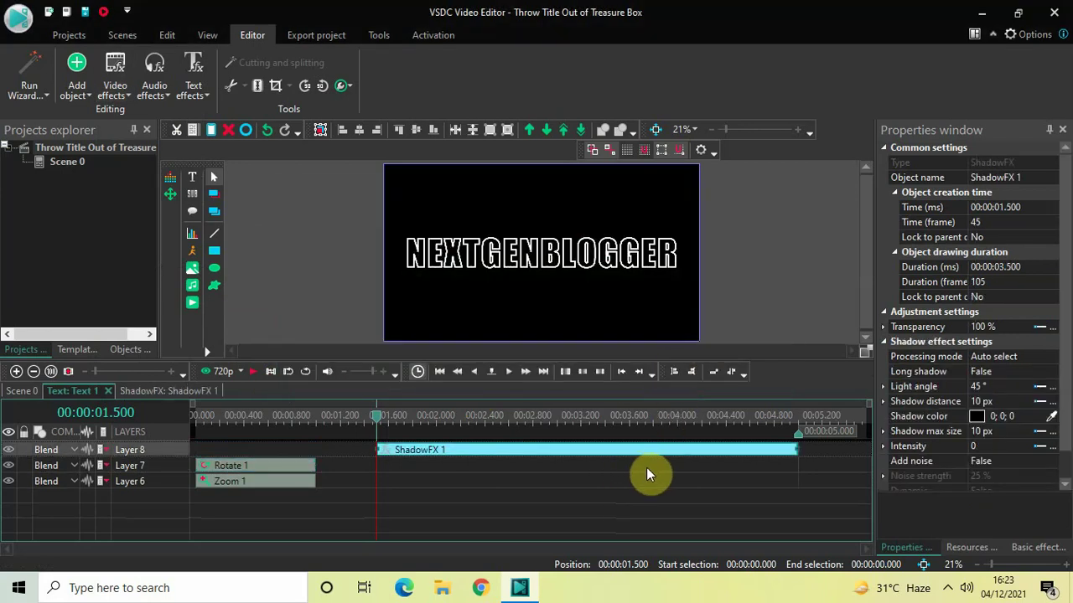
pyautogui.click(1037, 265)
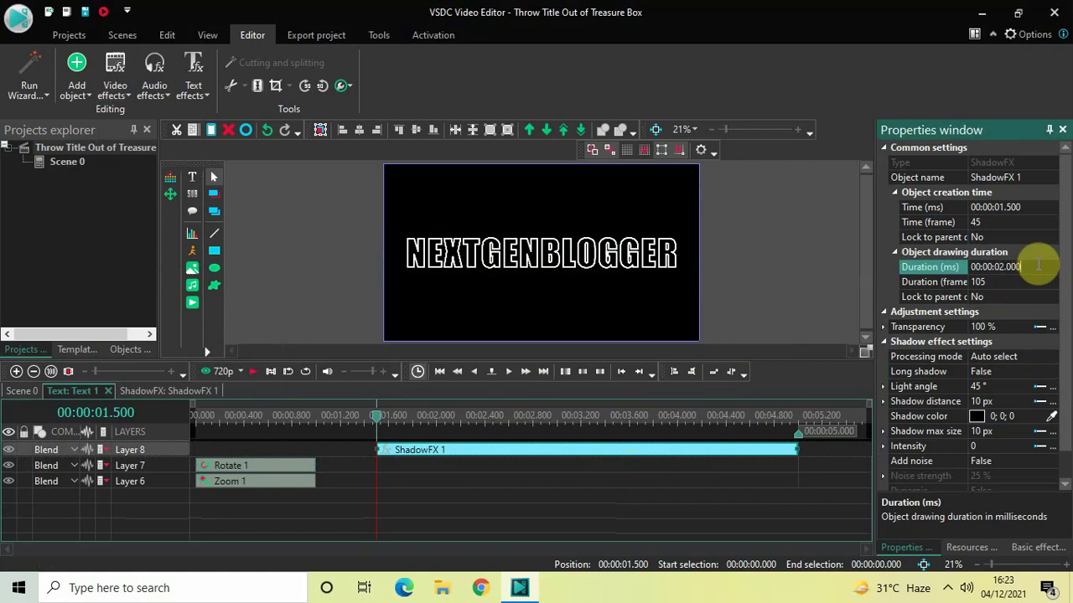
pyautogui.press('Return')
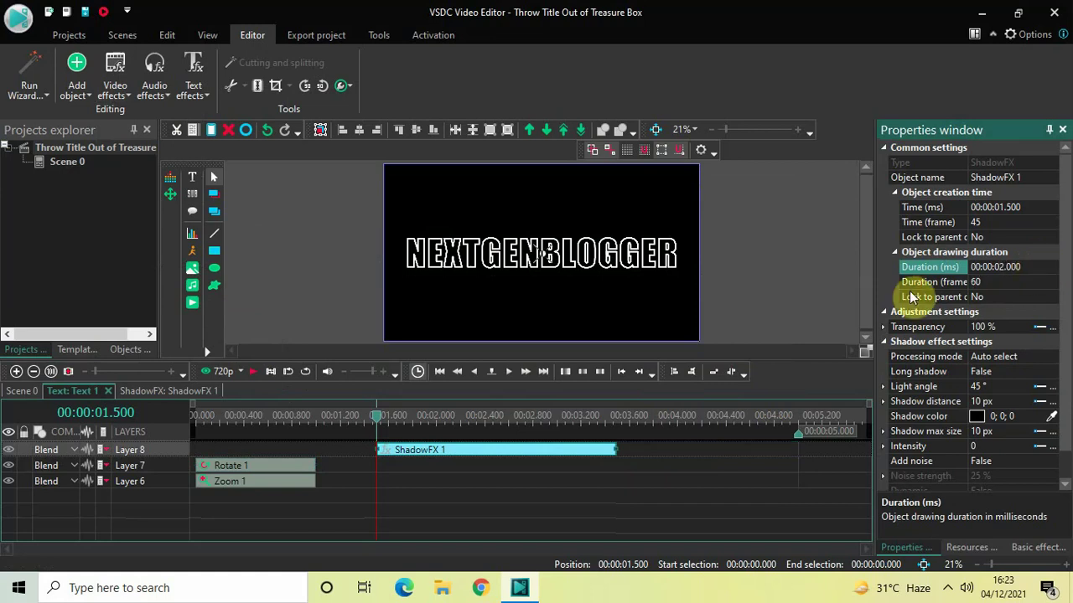
# - Set the Shadow effect's light angle to 0° and its shadow distance to 0 px
pyautogui.click(998, 389)
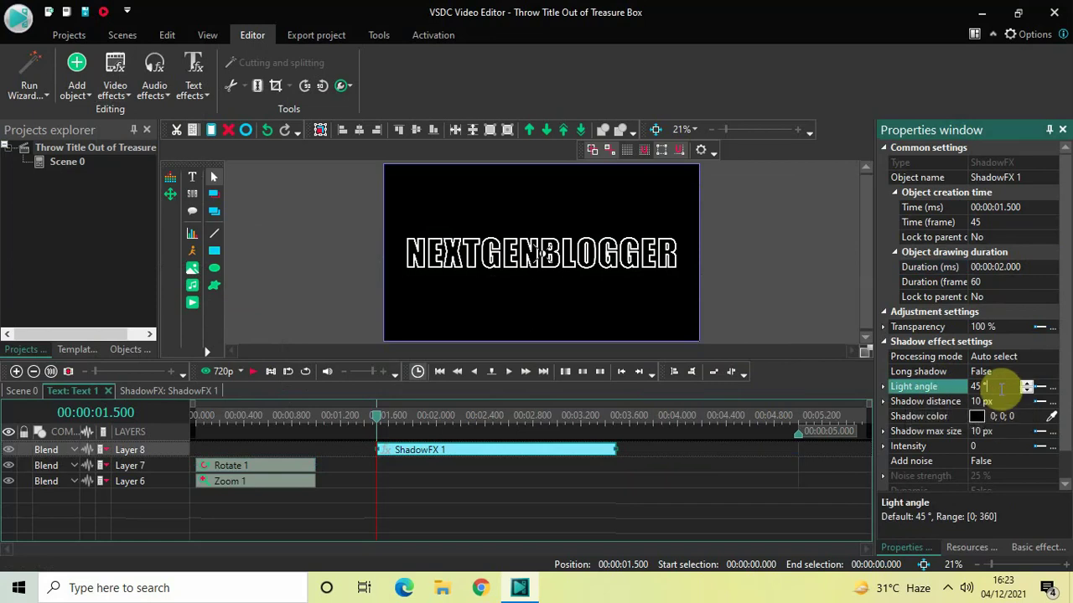
pyautogui.press('BackSpace')
pyautogui.write('0')
pyautogui.press('Return')
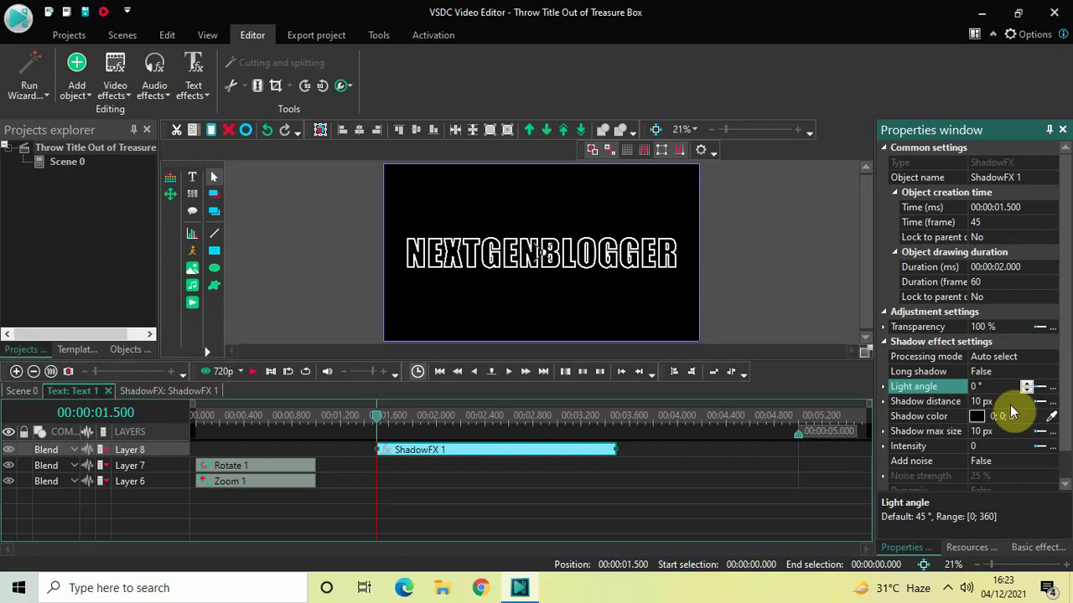
pyautogui.click(1005, 400)
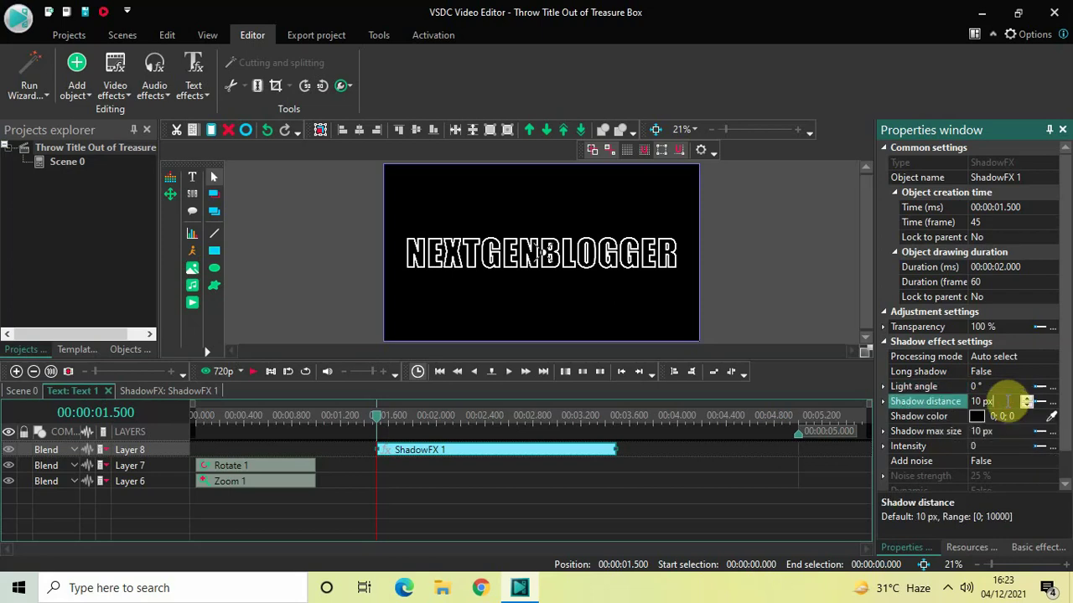
pyautogui.press('BackSpace')
pyautogui.press('BackSpace')
pyautogui.press('BackSpace')
pyautogui.press('BackSpace')
pyautogui.write('0')
pyautogui.press('Return')
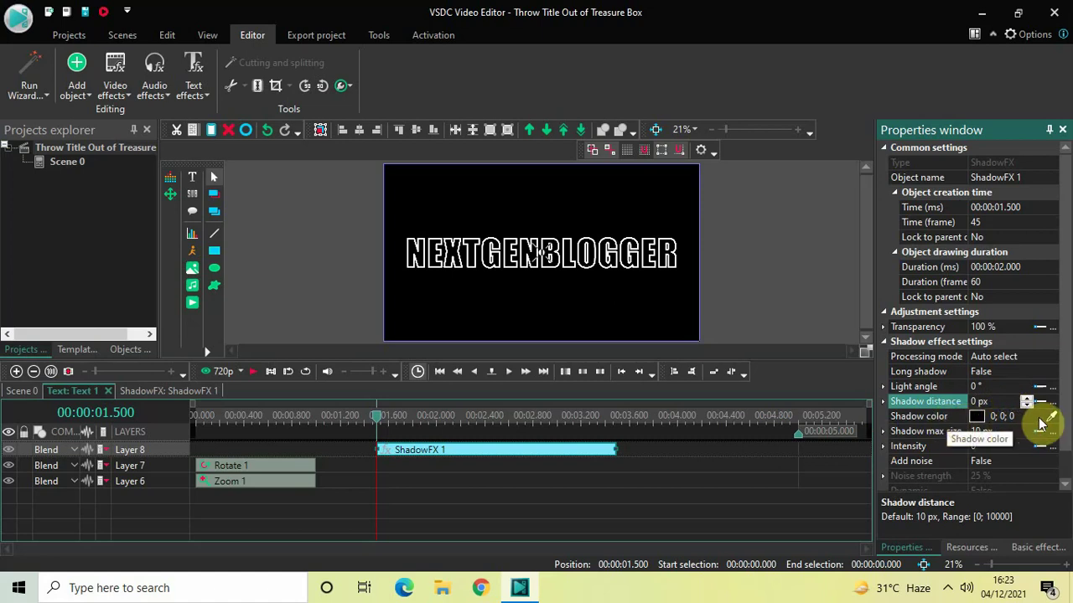
# - Change the Shadow effect's color to red with the hex code #FC3333
pyautogui.click(1039, 419)
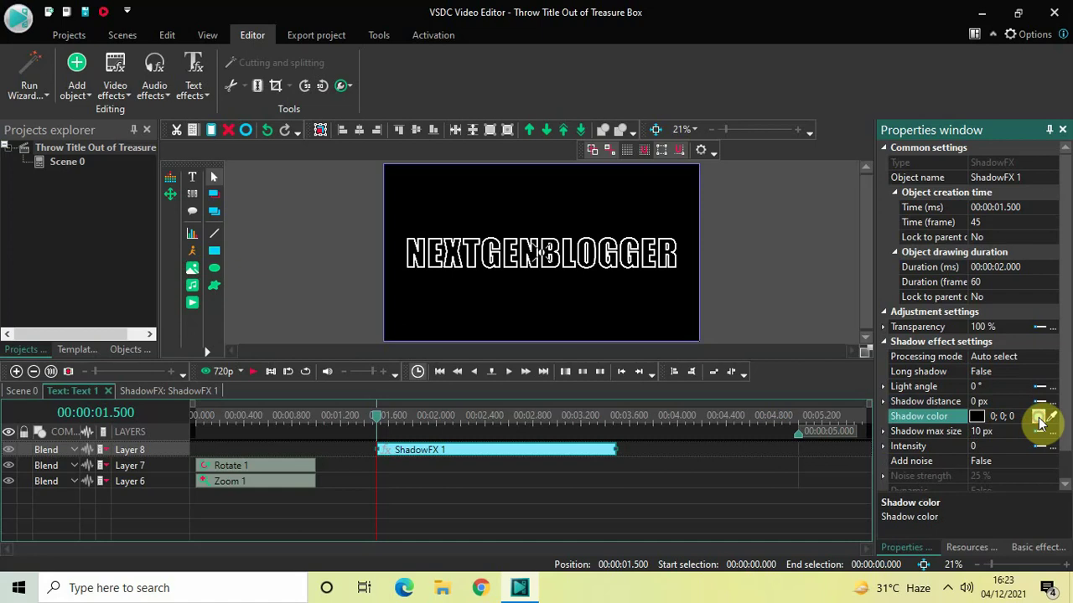
pyautogui.click(1039, 418)
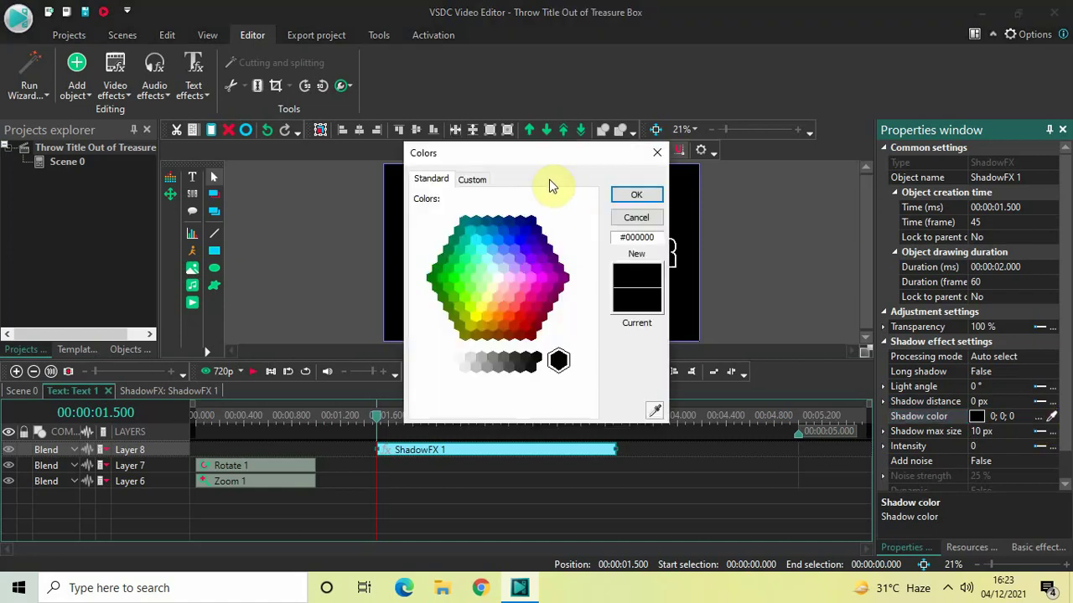
pyautogui.click(656, 238)
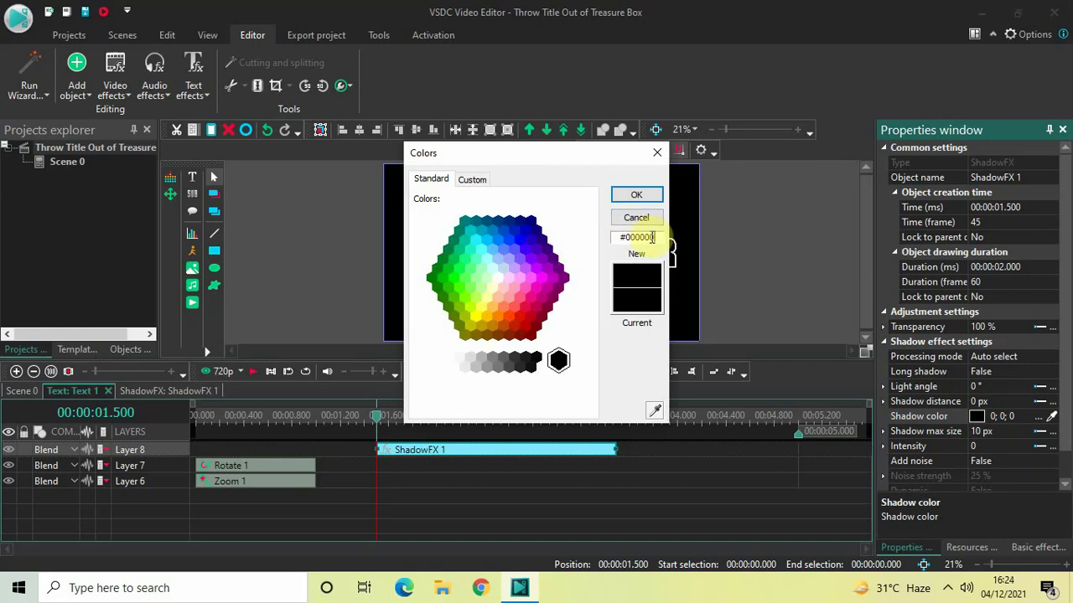
pyautogui.press('BackSpace')
pyautogui.press('BackSpace')
pyautogui.press('BackSpace')
pyautogui.write('FC3333')
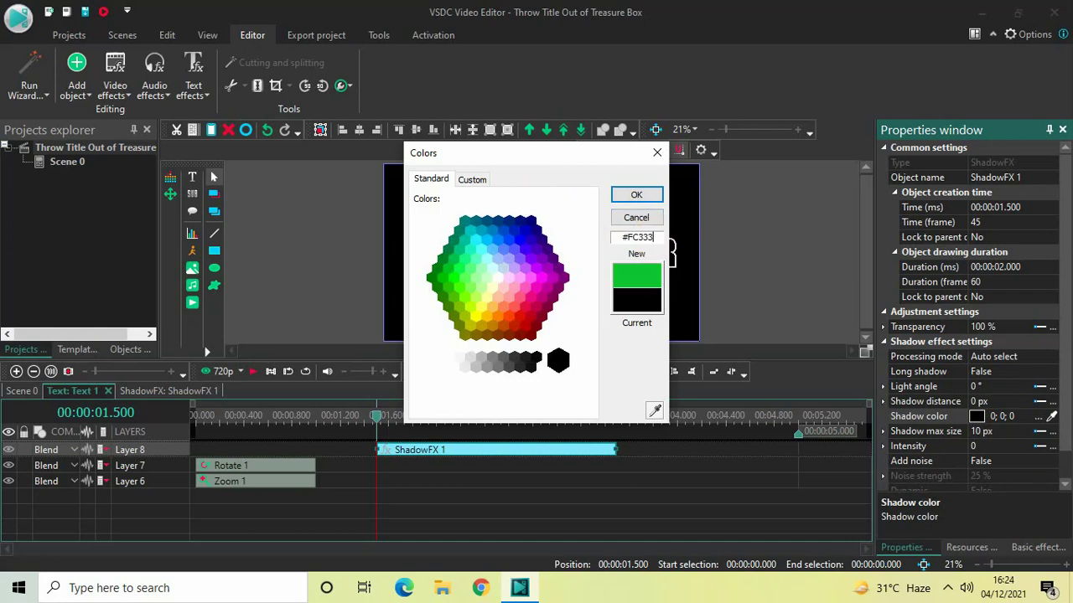
pyautogui.click(636, 194)
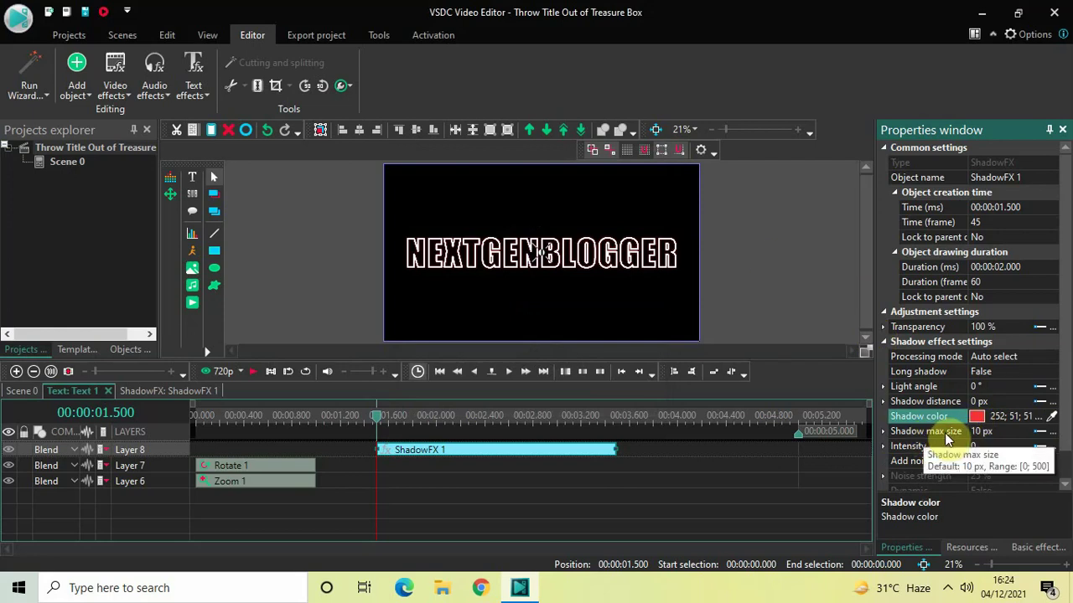
# - Set the Shadow effect's max size to 50 px and its intensity to 100 for a glow around the title
pyautogui.click(997, 432)
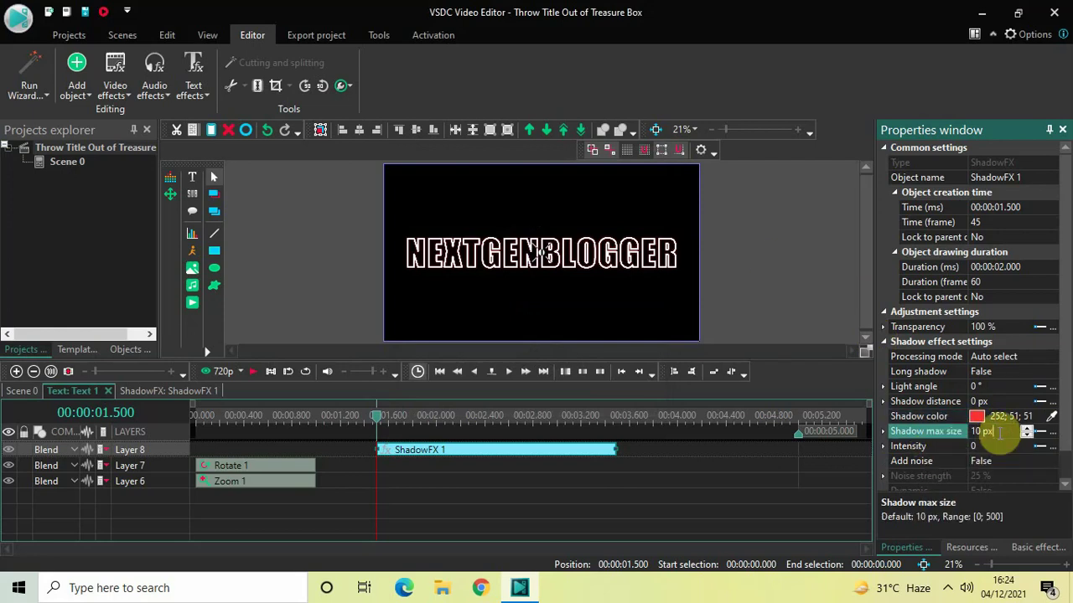
pyautogui.press('BackSpace')
pyautogui.press('BackSpace')
pyautogui.press('BackSpace')
pyautogui.write('5')
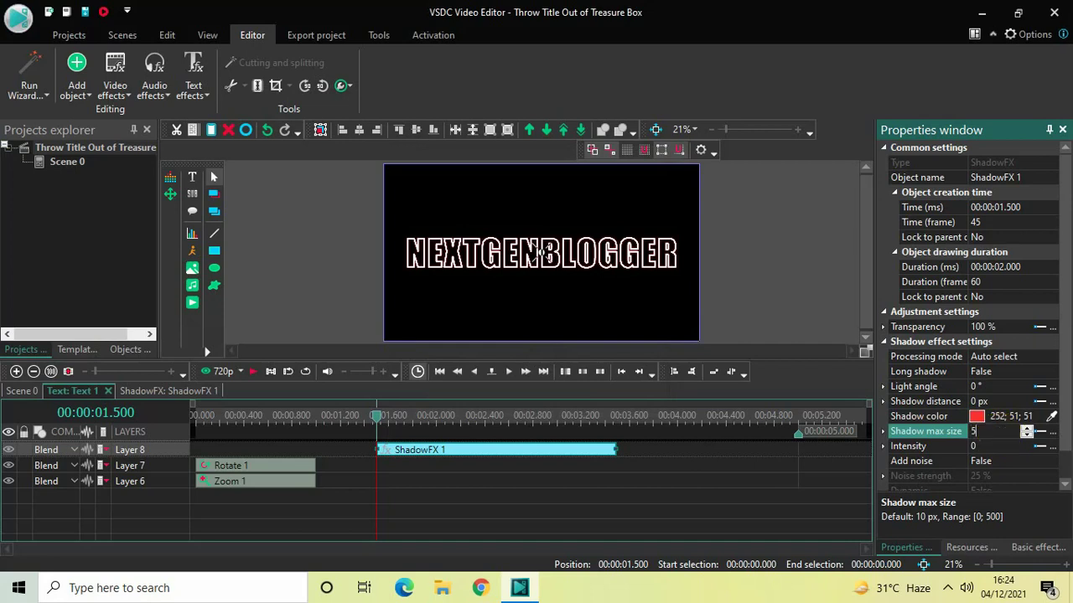
pyautogui.write('0')
pyautogui.press('Return')
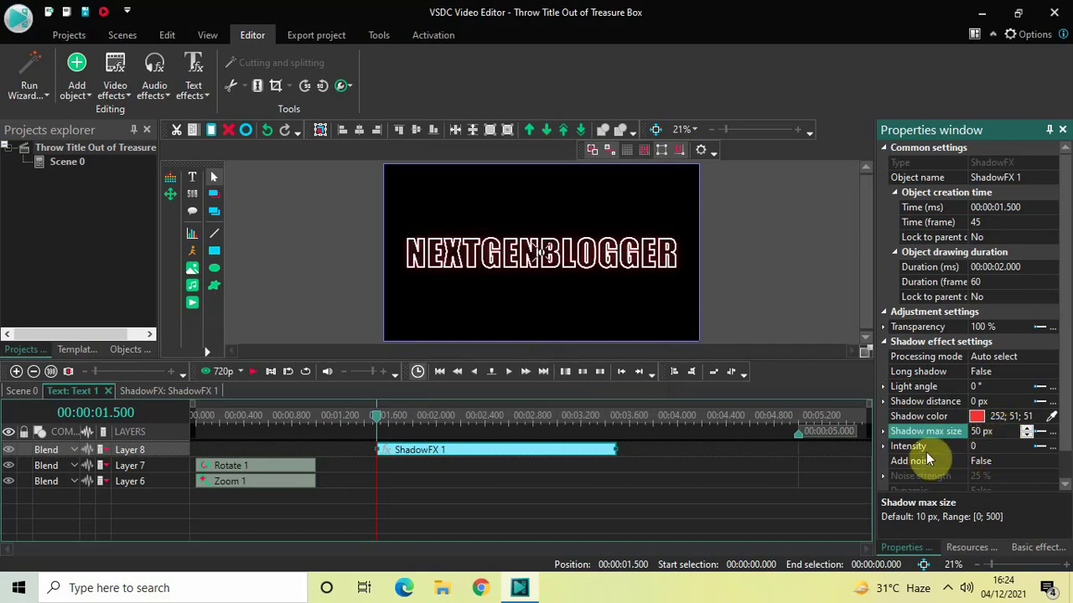
pyautogui.click(979, 447)
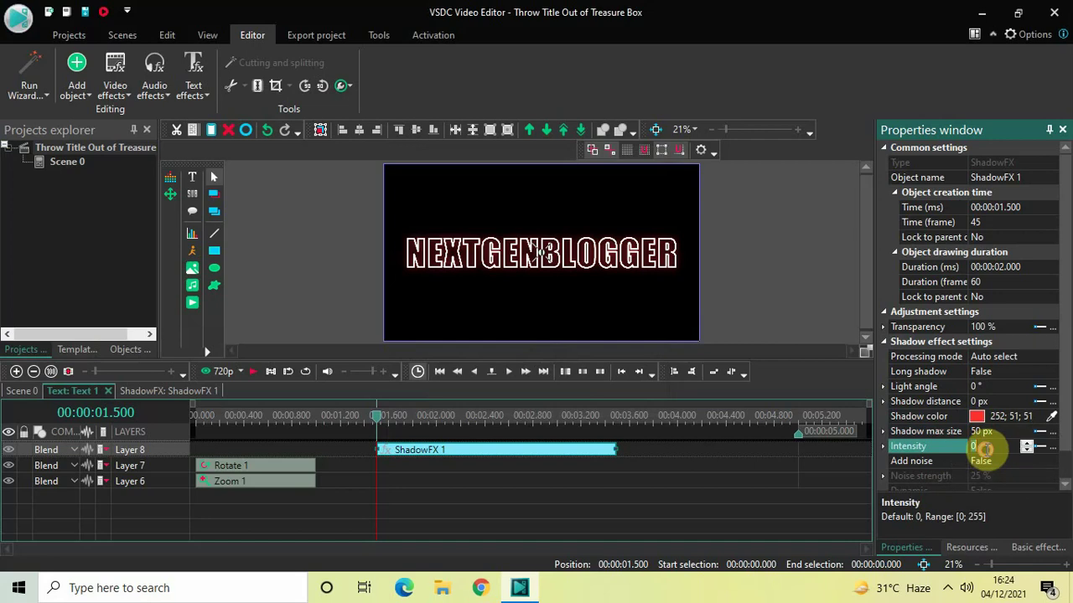
pyautogui.write('100')
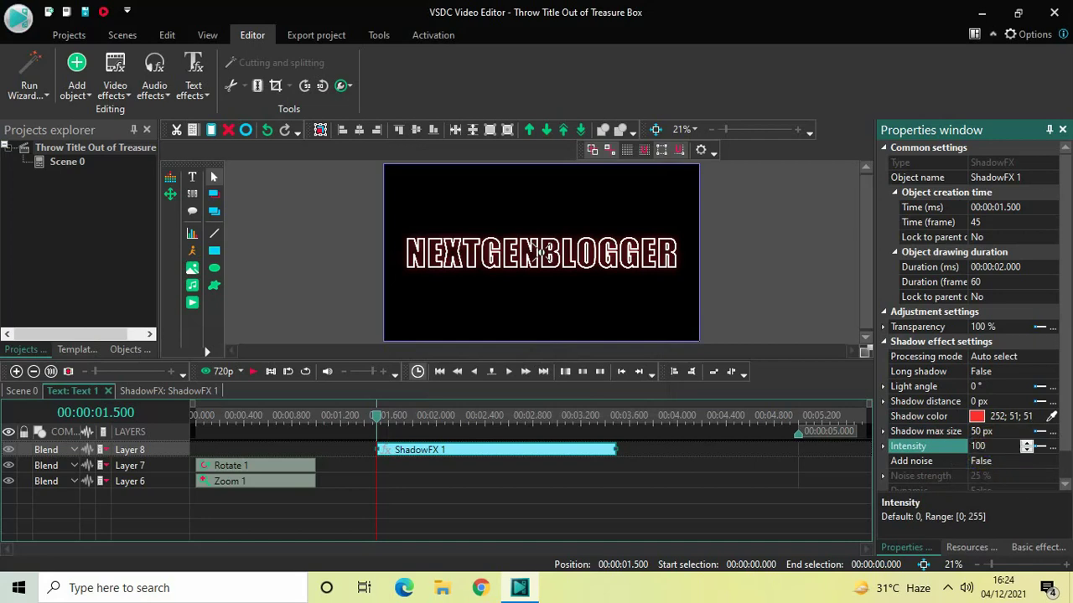
pyautogui.click(458, 501)
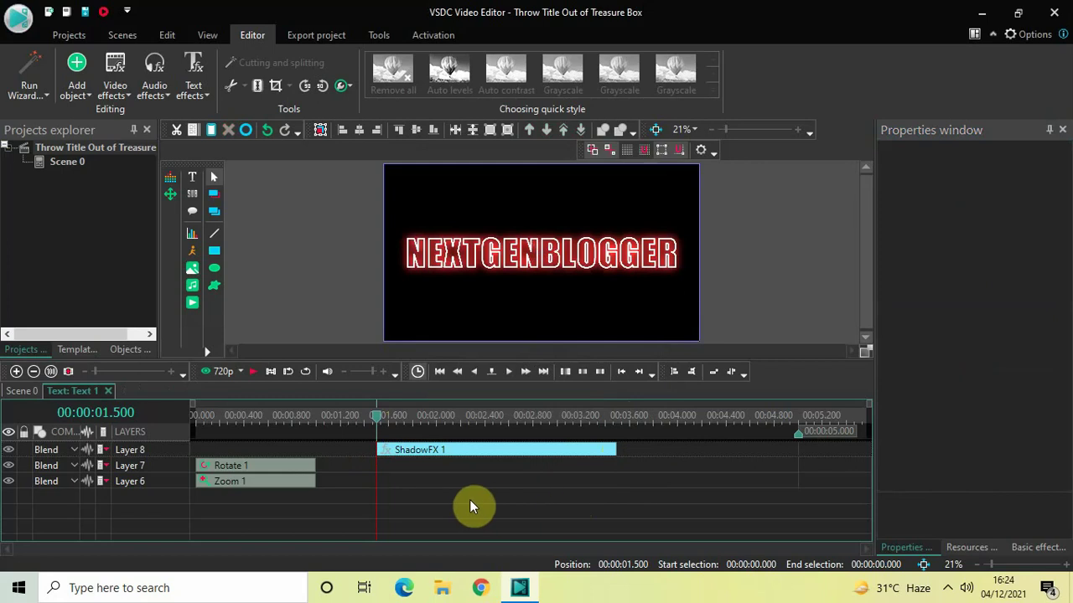
# - Add a Glitch effect to the text from the cursor position and set its duration to 00:00:00.100
pyautogui.click(114, 92)
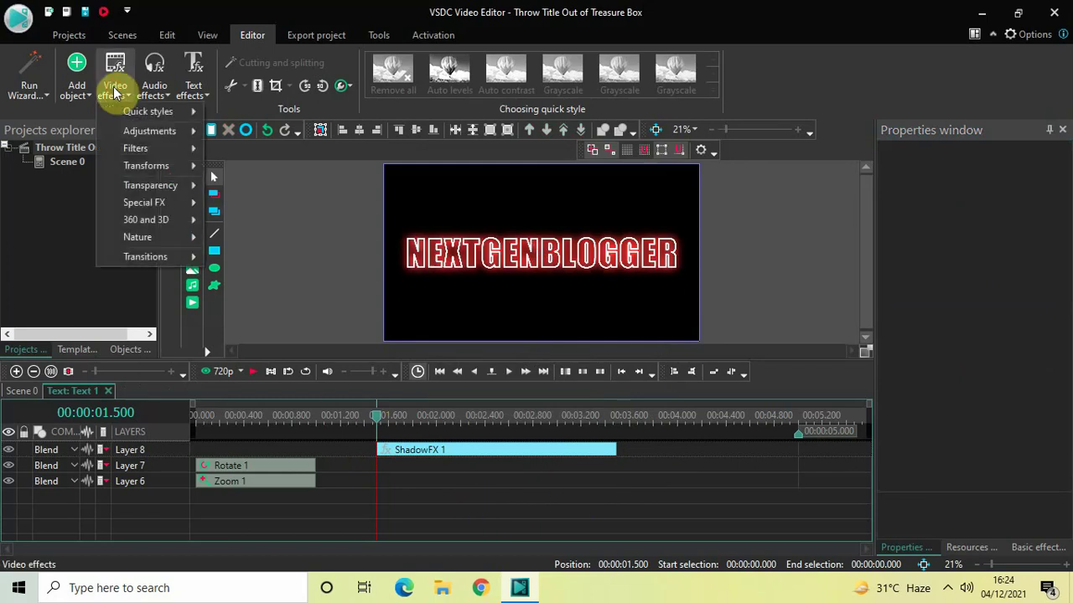
pyautogui.moveTo(178, 204)
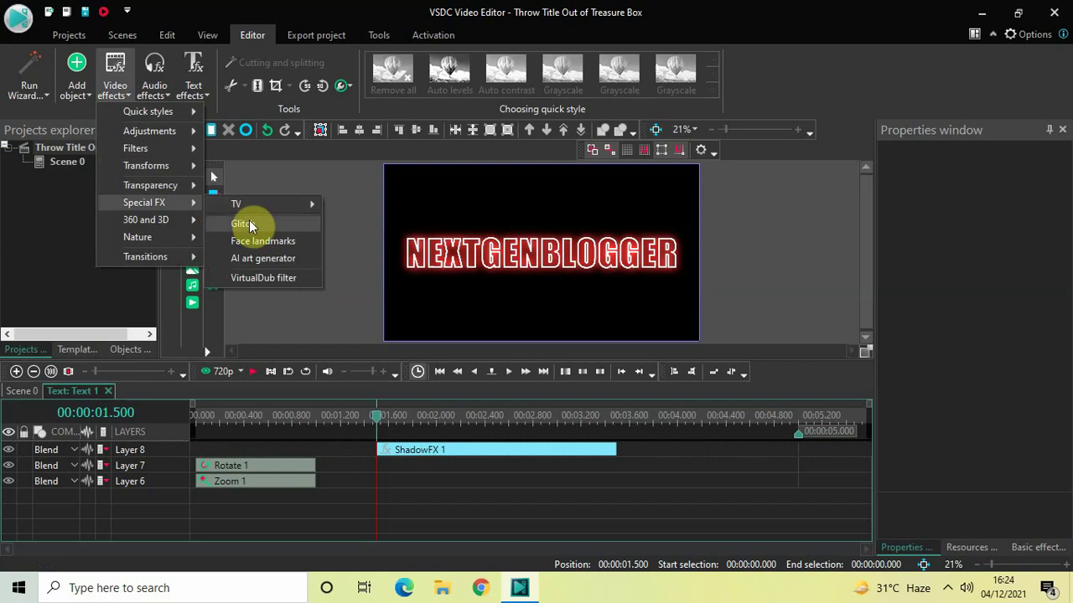
pyautogui.click(248, 225)
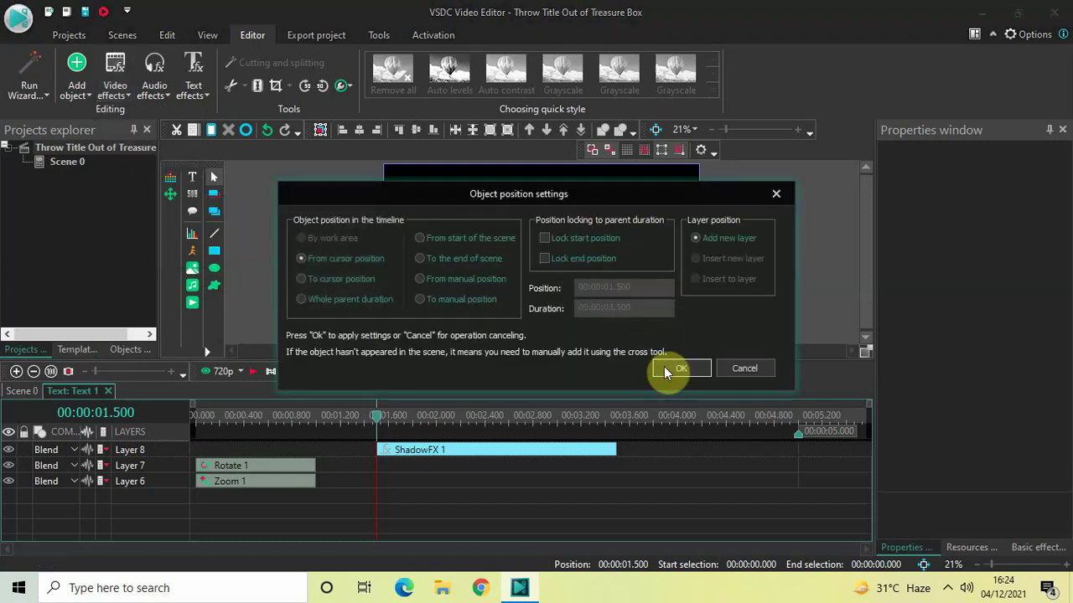
pyautogui.click(665, 370)
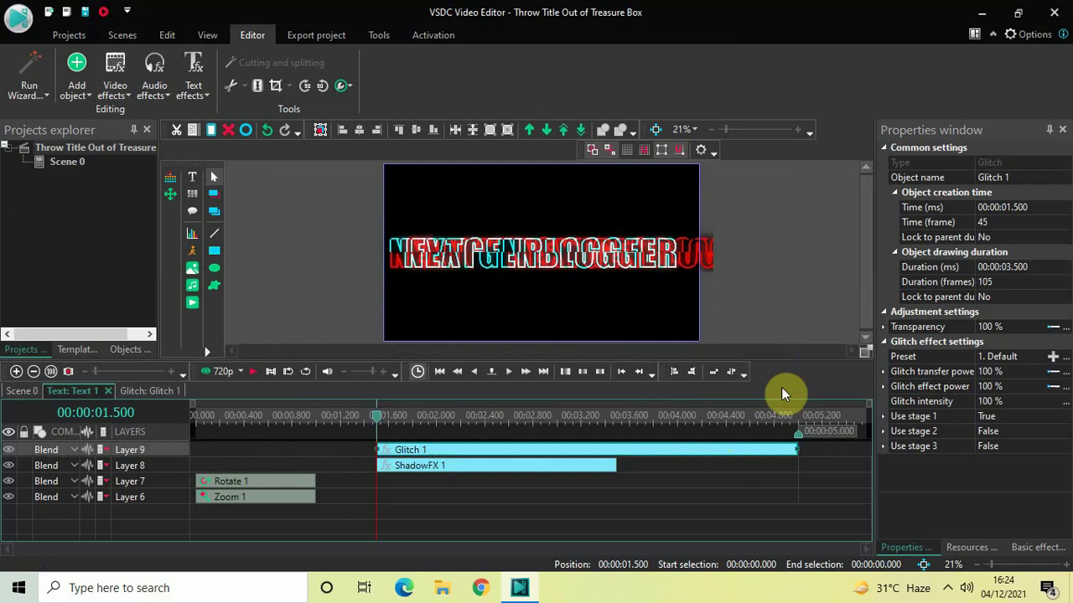
pyautogui.click(1042, 268)
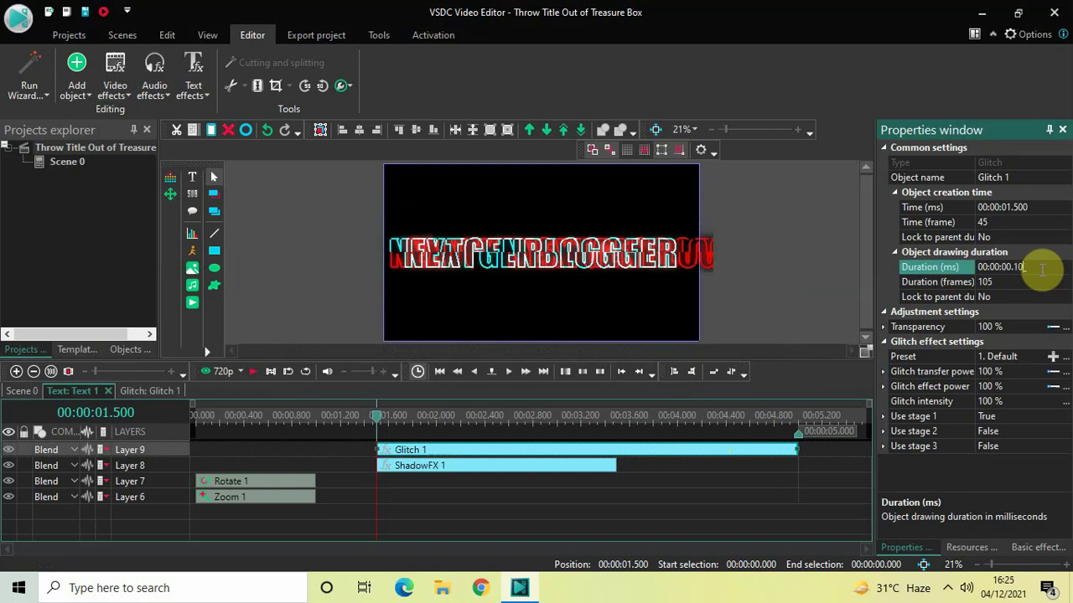
pyautogui.press('Return')
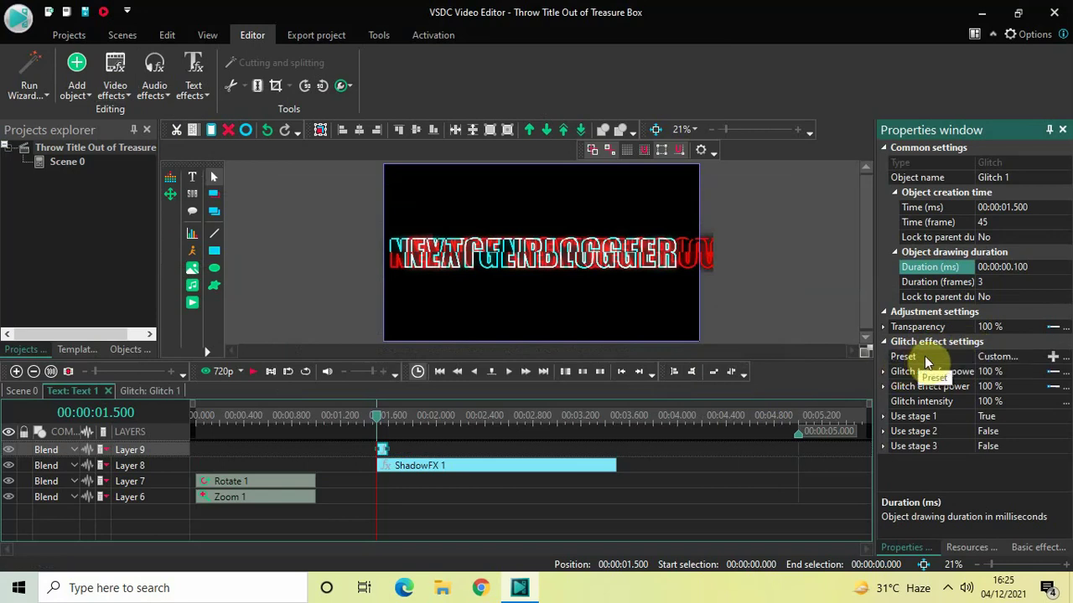
# - Apply the "6. Just Displacement" preset to the Glitch effect
pyautogui.click(1043, 360)
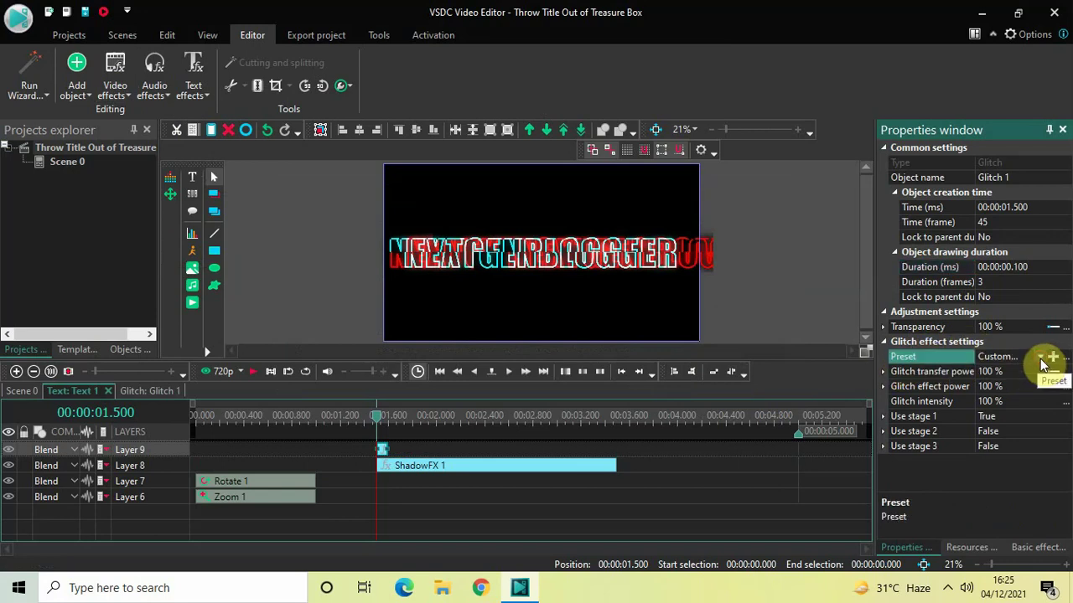
pyautogui.click(1042, 359)
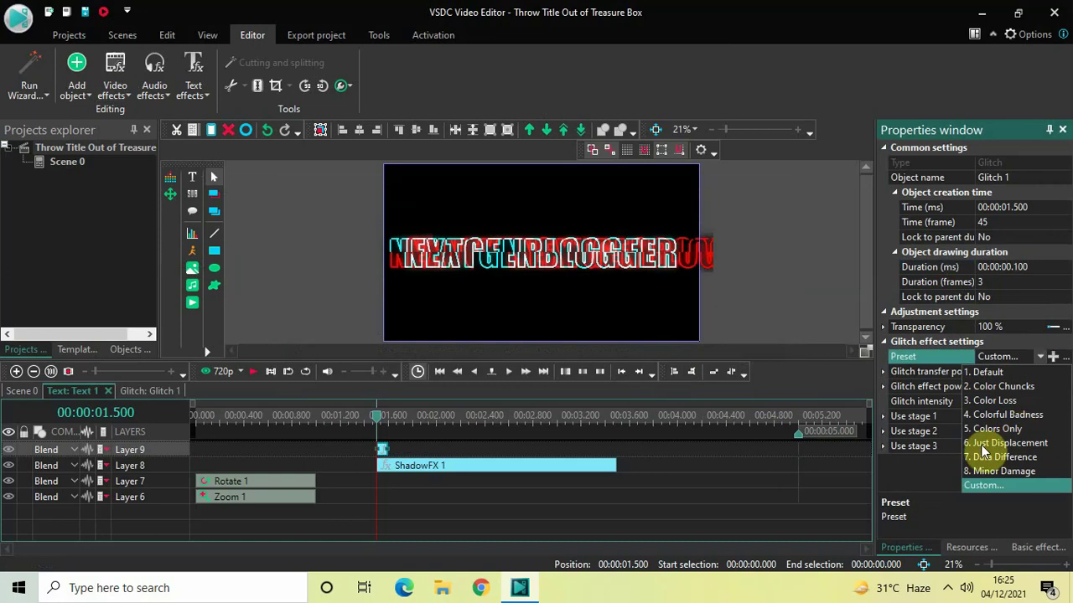
pyautogui.click(1035, 444)
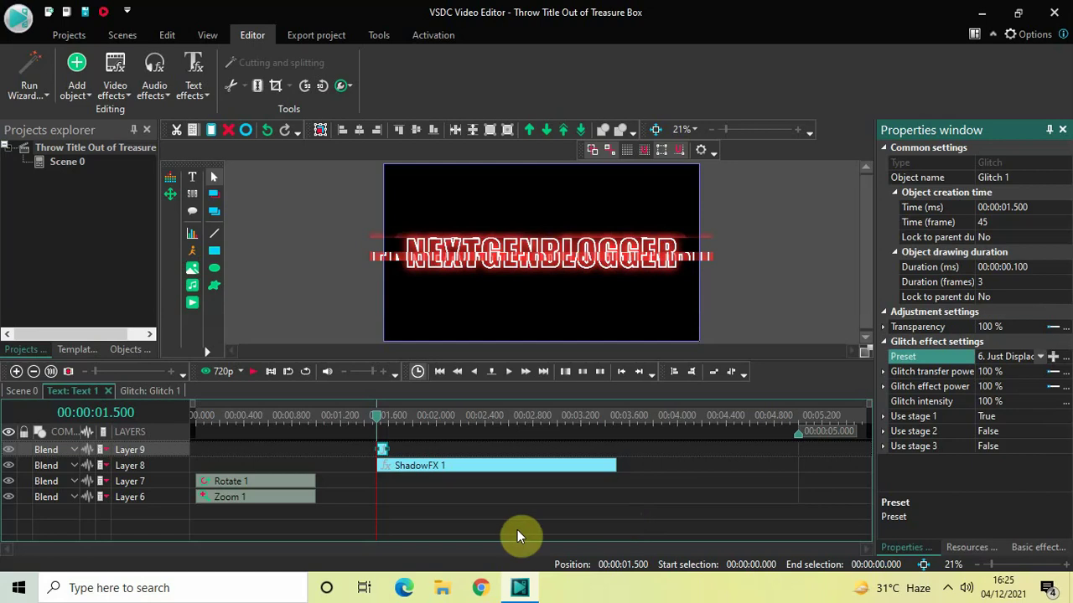
# - Duplicate the Glitch effect and place the copy on the same layer, aligned with the end of the Shadow effect
pyautogui.click(382, 453)
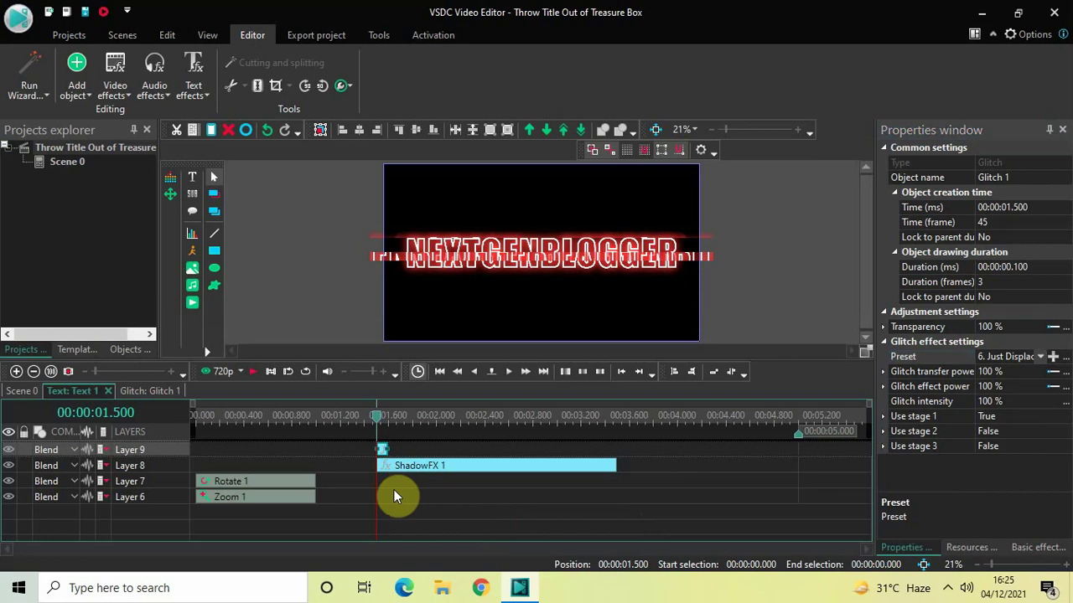
pyautogui.hotkey('ctrl', 'v')
pyautogui.moveTo(387, 453); pyautogui.dragTo(383, 464)
pyautogui.moveTo(458, 468); pyautogui.dragTo(609, 472)
# - Move the Rotate effect onto the glitch layer and the Zoom effect onto the shadow layer, and preview the title animation
pyautogui.moveTo(237, 486); pyautogui.dragTo(232, 426)
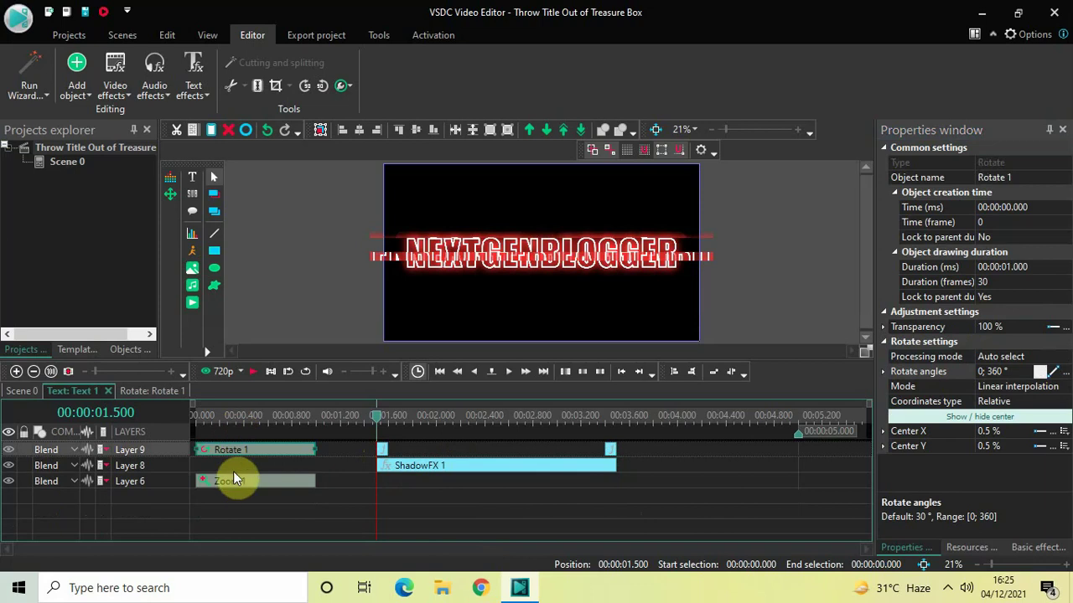
pyautogui.moveTo(235, 485); pyautogui.dragTo(179, 465)
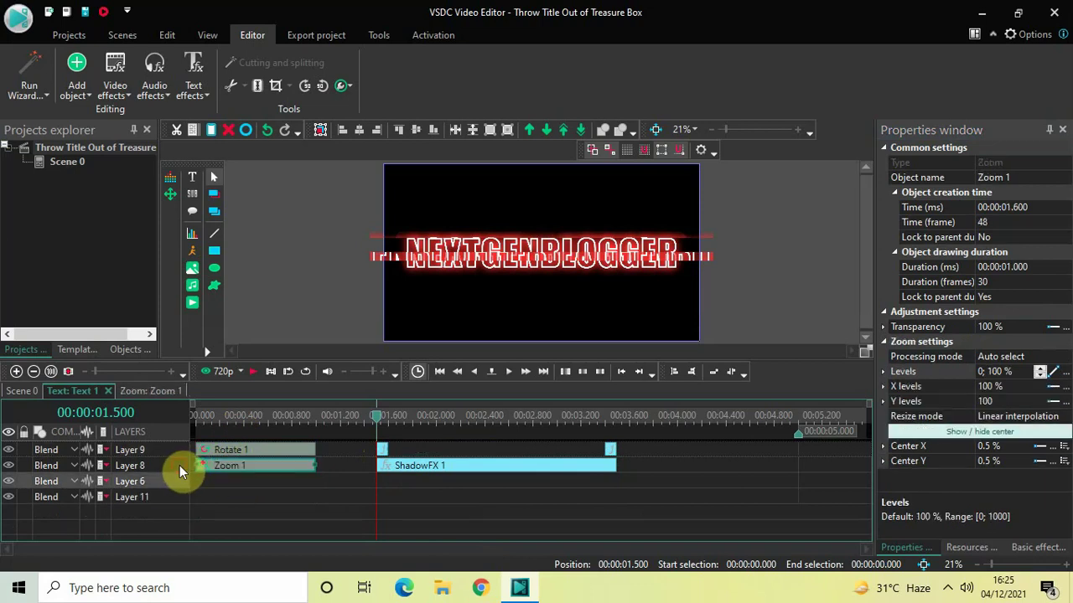
pyautogui.click(191, 412)
pyautogui.press('space')
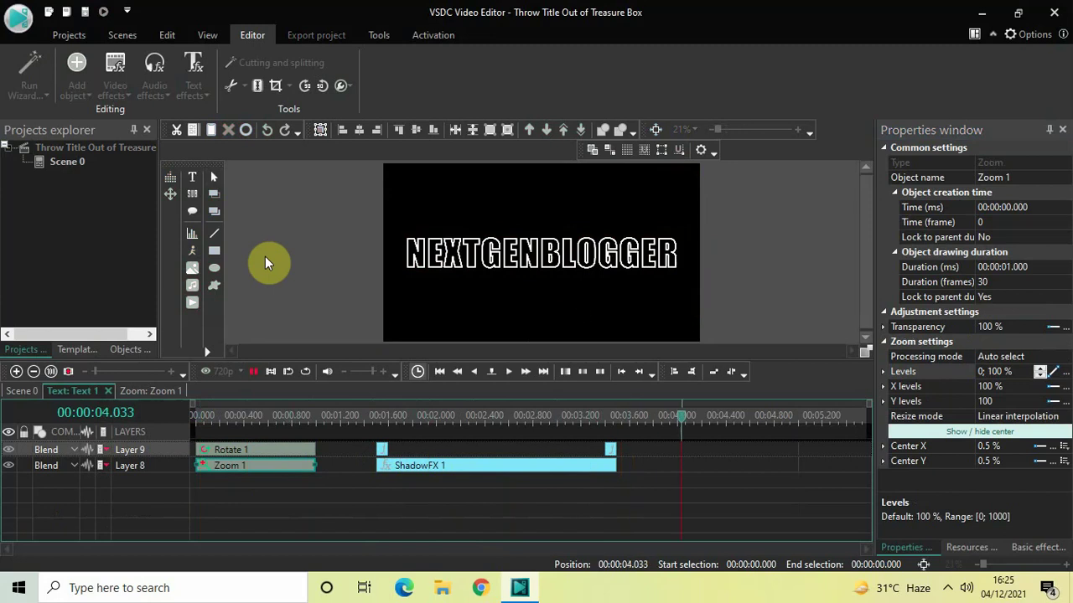
pyautogui.press('space')
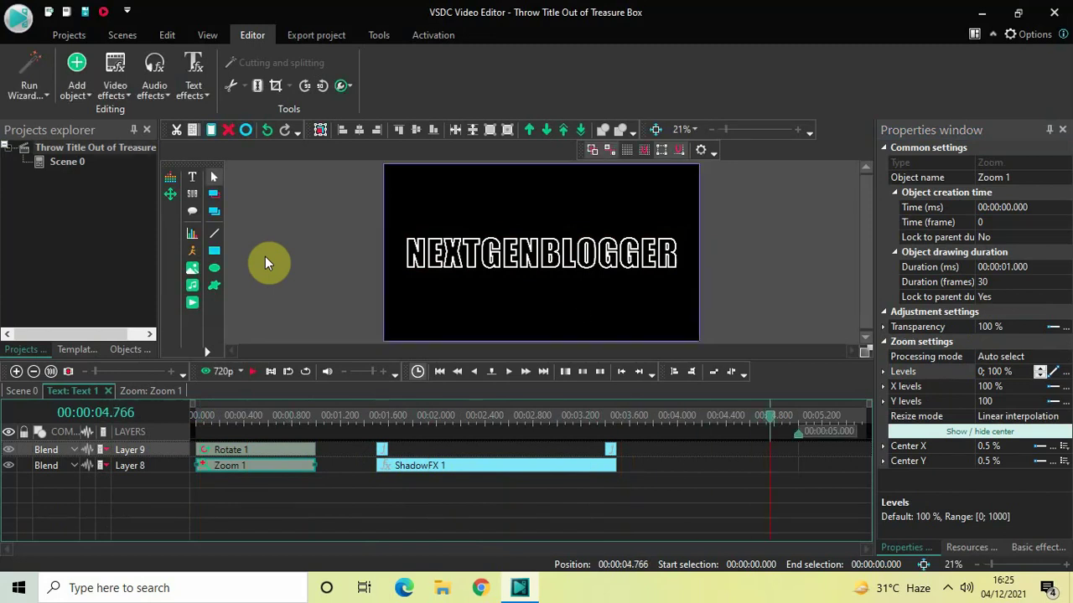
# - Add a second Zoom transform to the text from the cursor position at 00:00:04.466
pyautogui.click(757, 420)
pyautogui.moveTo(757, 420); pyautogui.dragTo(742, 423)
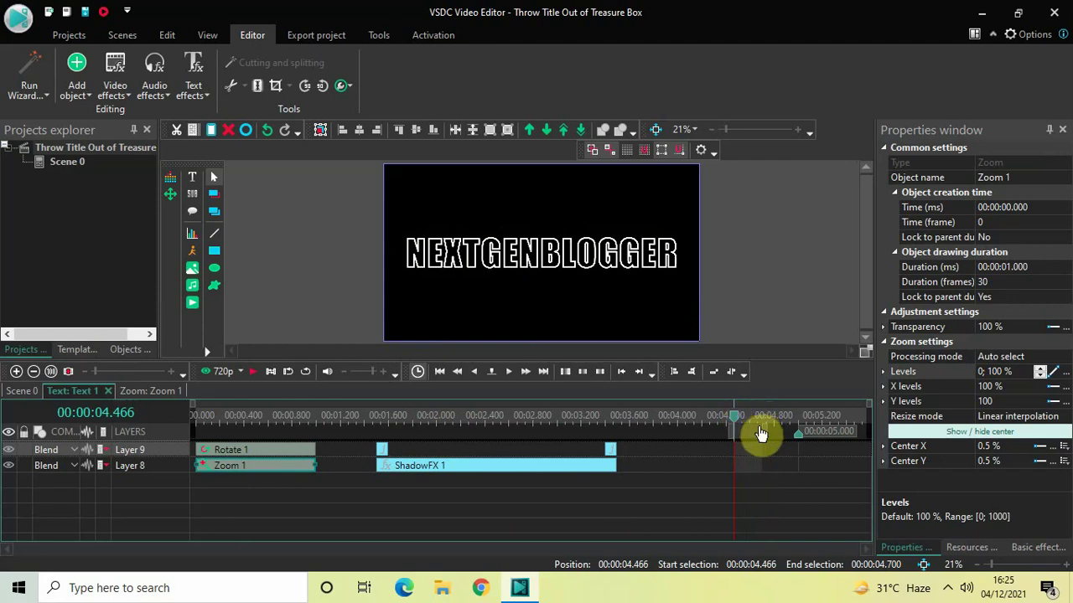
pyautogui.moveTo(761, 428); pyautogui.dragTo(731, 430)
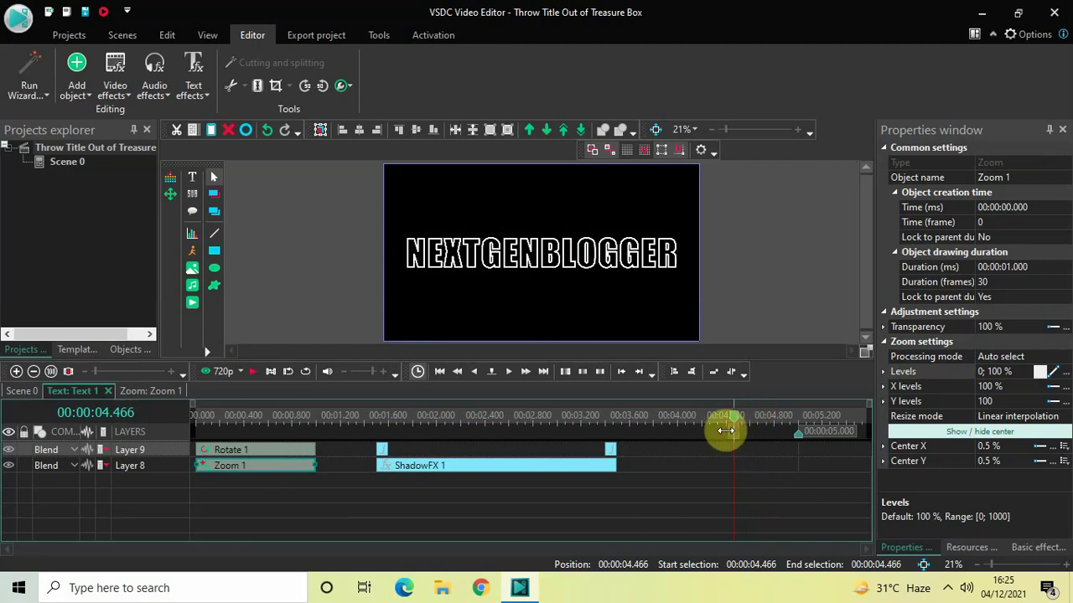
pyautogui.click(108, 92)
pyautogui.moveTo(174, 164)
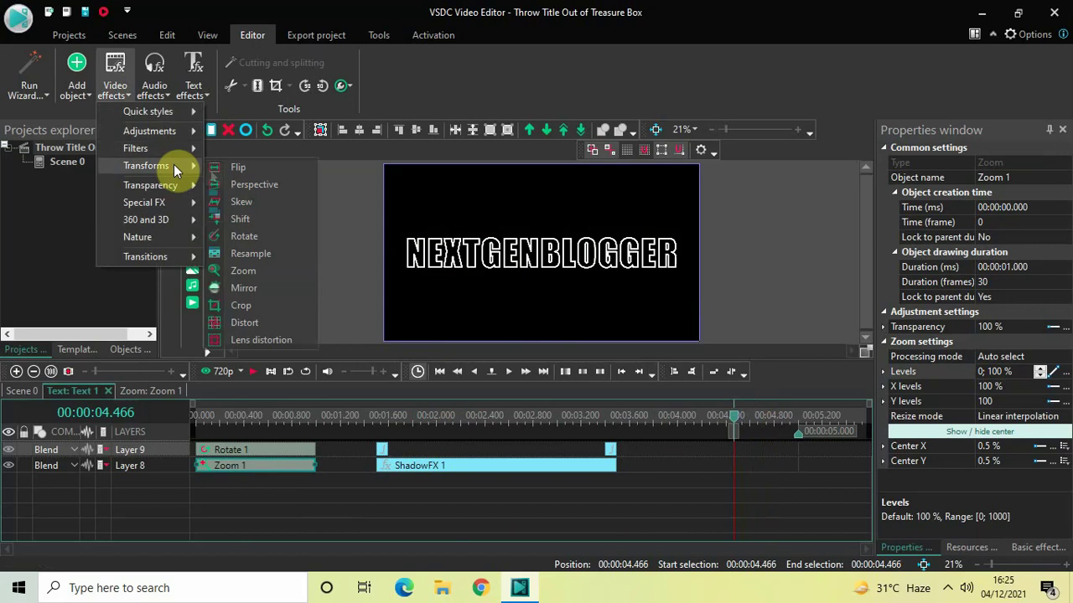
pyautogui.click(267, 270)
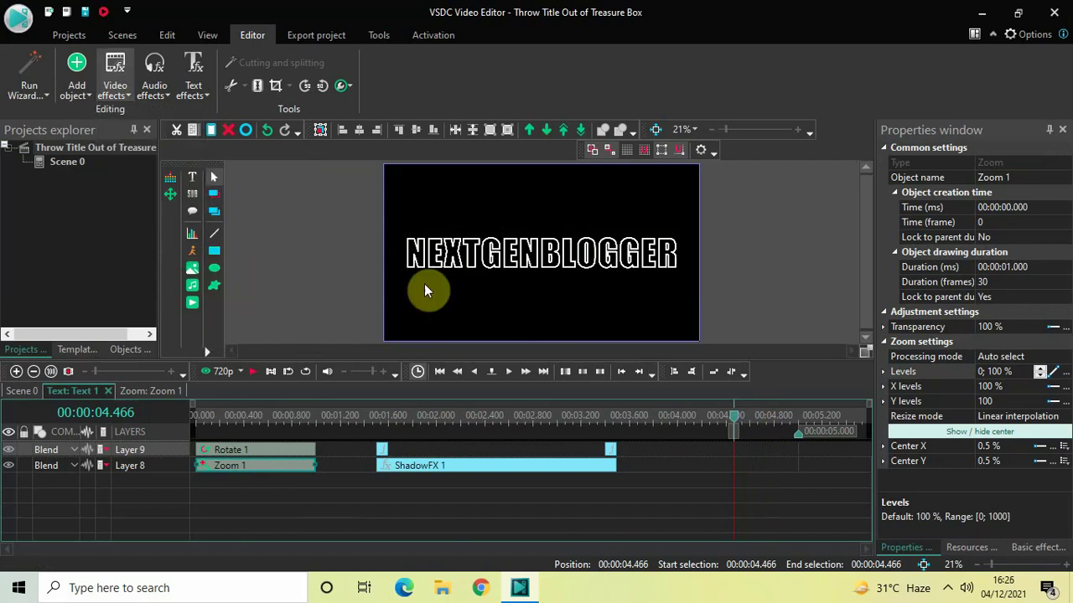
pyautogui.click(684, 371)
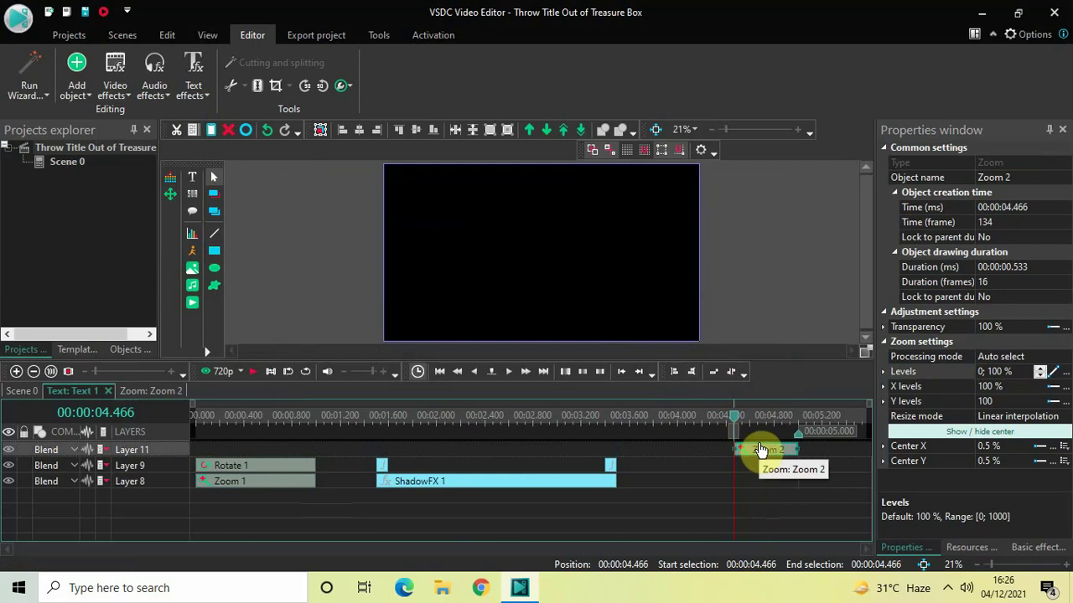
# - Set the second Zoom effect's duration to 00:00:00.500 and its creation time to 00:00:04.500
pyautogui.click(1042, 268)
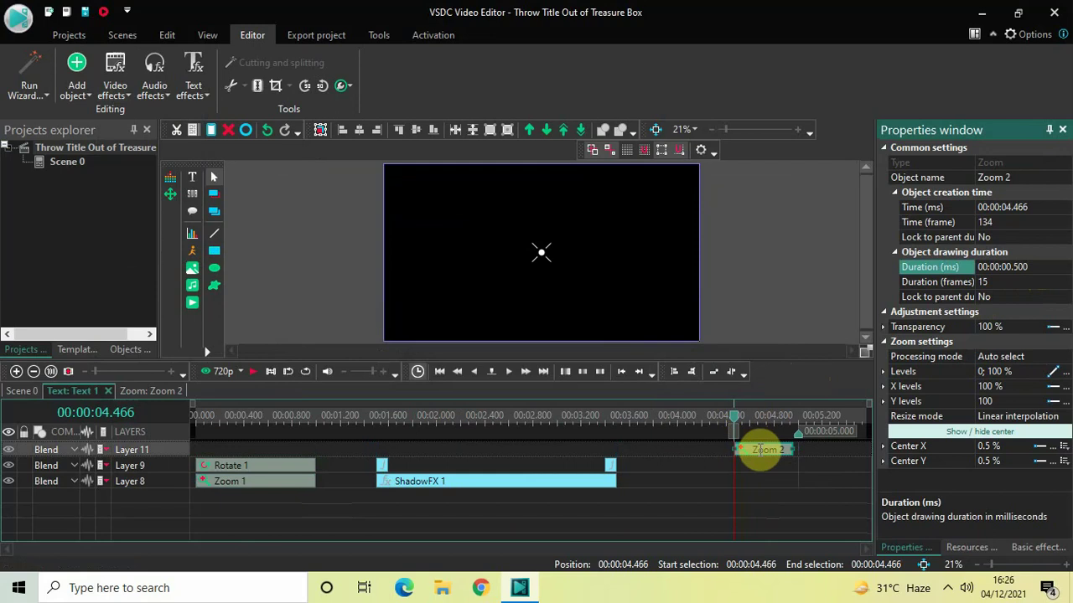
pyautogui.moveTo(763, 458); pyautogui.dragTo(776, 453)
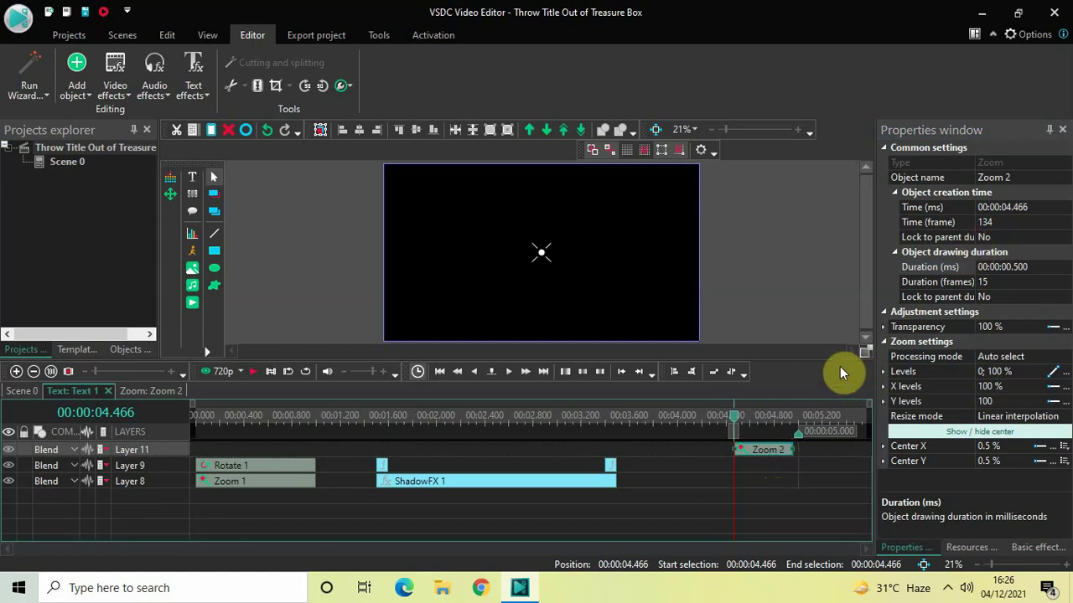
pyautogui.click(1037, 207)
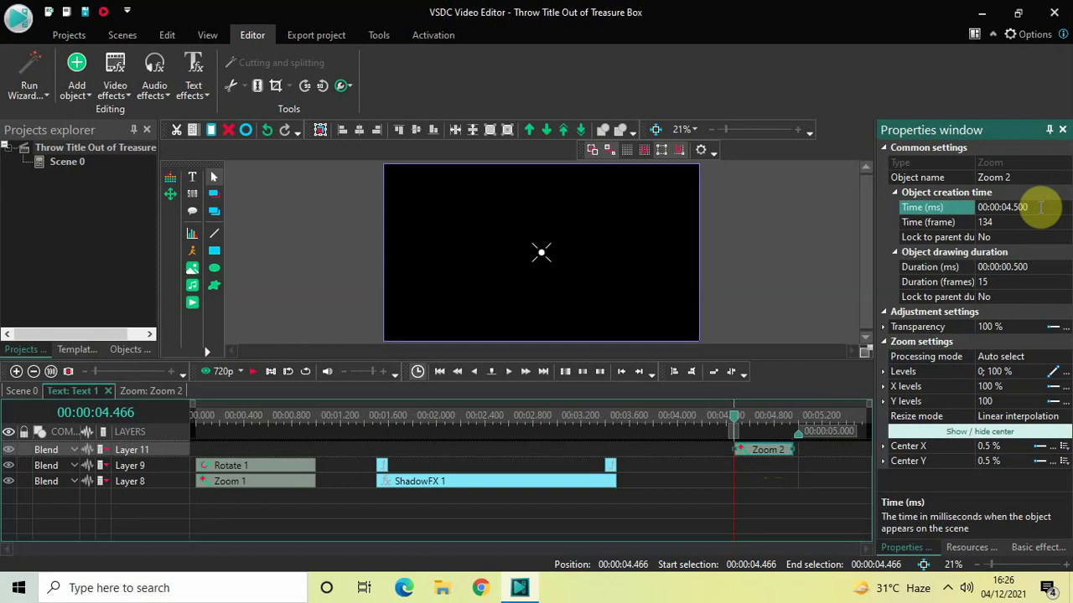
pyautogui.write('500')
pyautogui.press('Return')
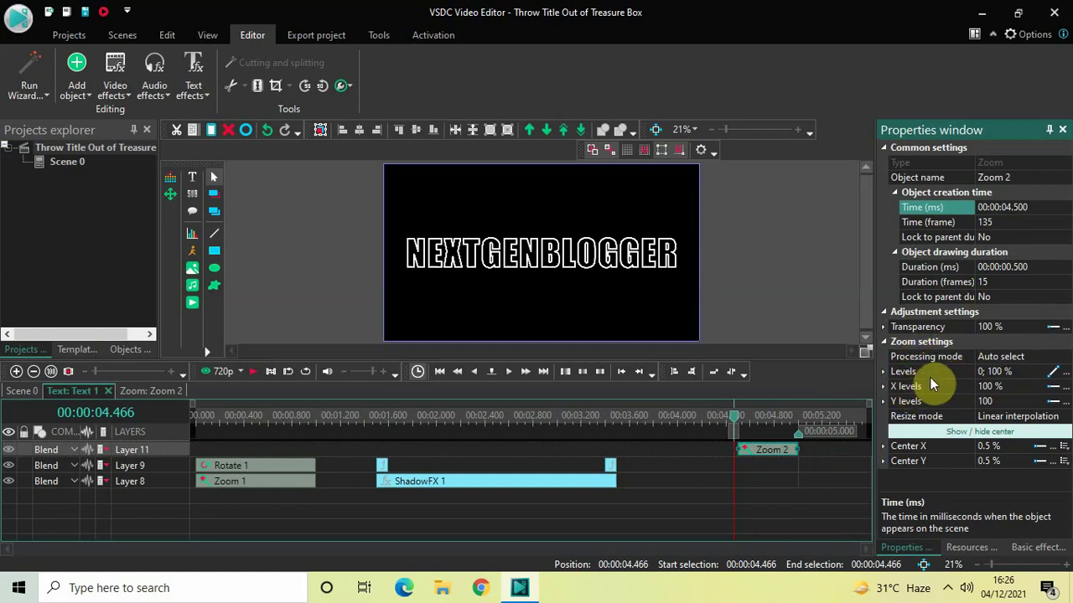
# - Set the second Zoom effect's levels to 100;1000 so the title enlarges at the end
pyautogui.click(1024, 372)
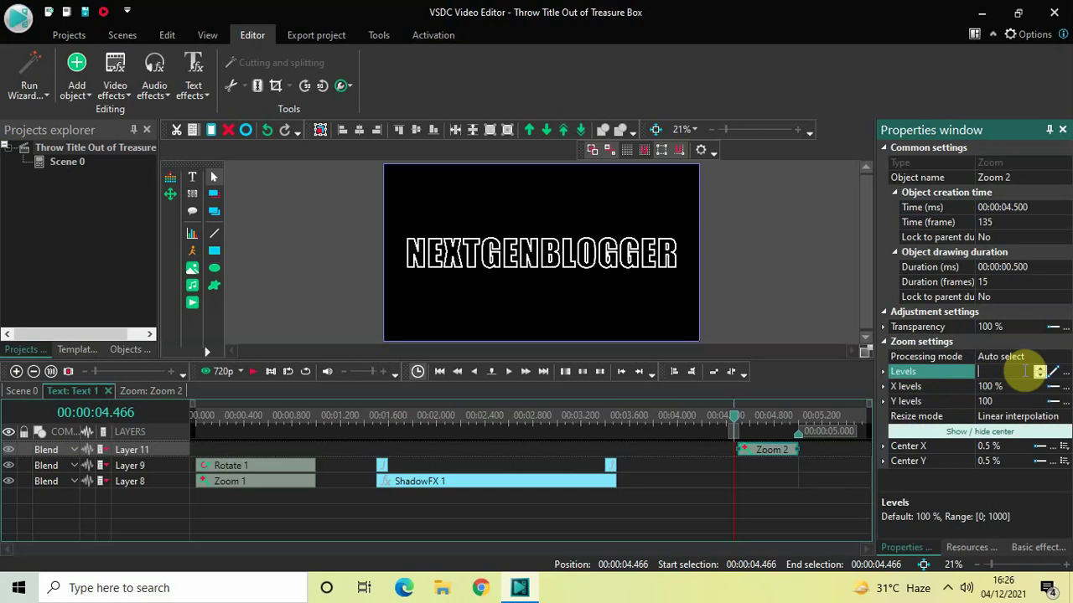
pyautogui.write('100; 1000 %')
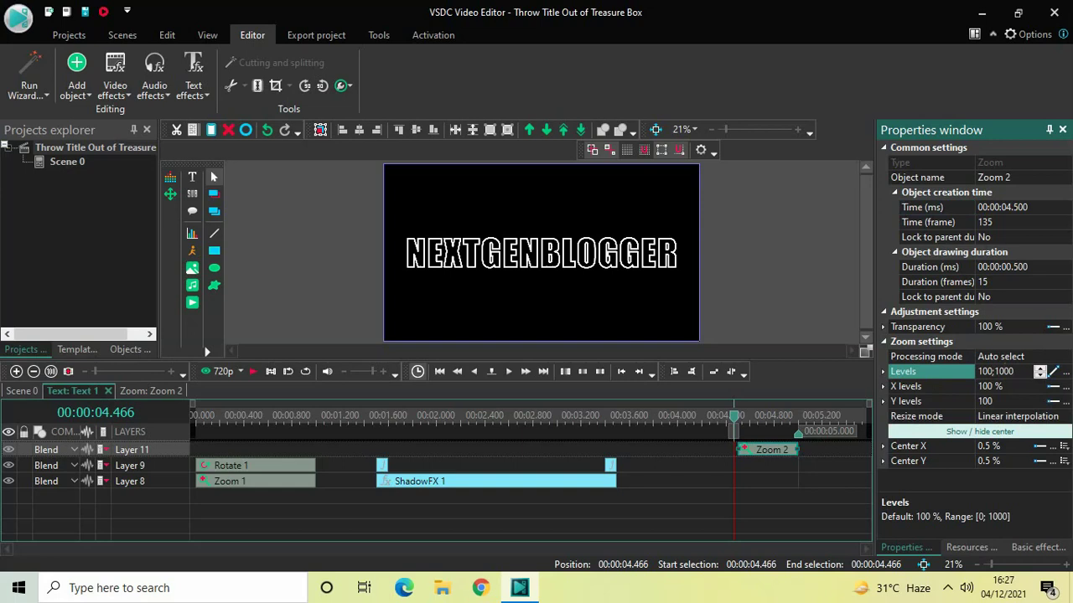
pyautogui.click(673, 505)
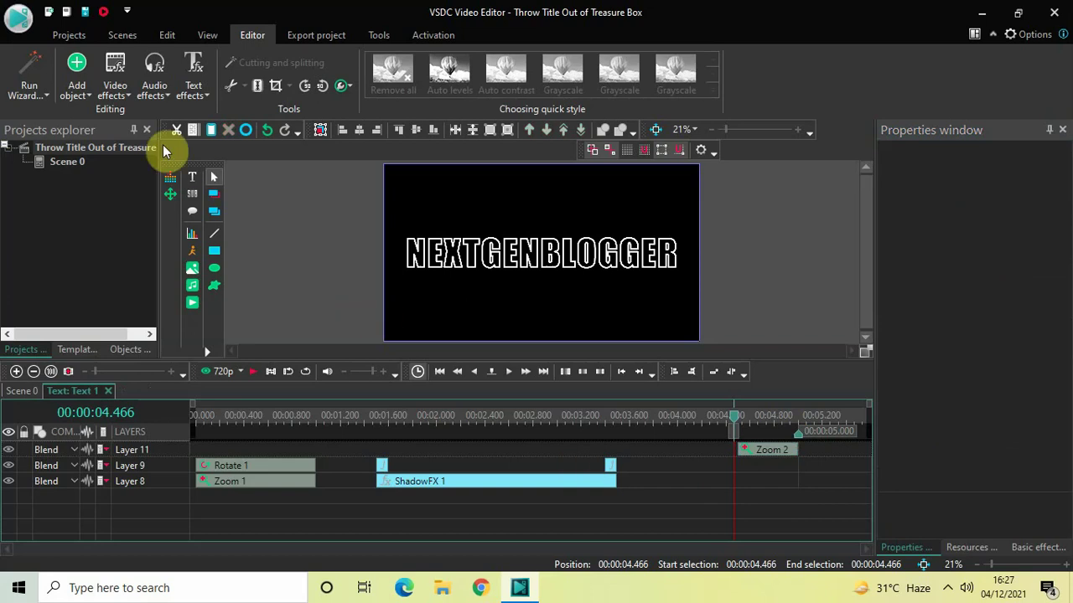
# - Add a fade-out transparency effect at the end of the text using the default position settings
pyautogui.click(113, 90)
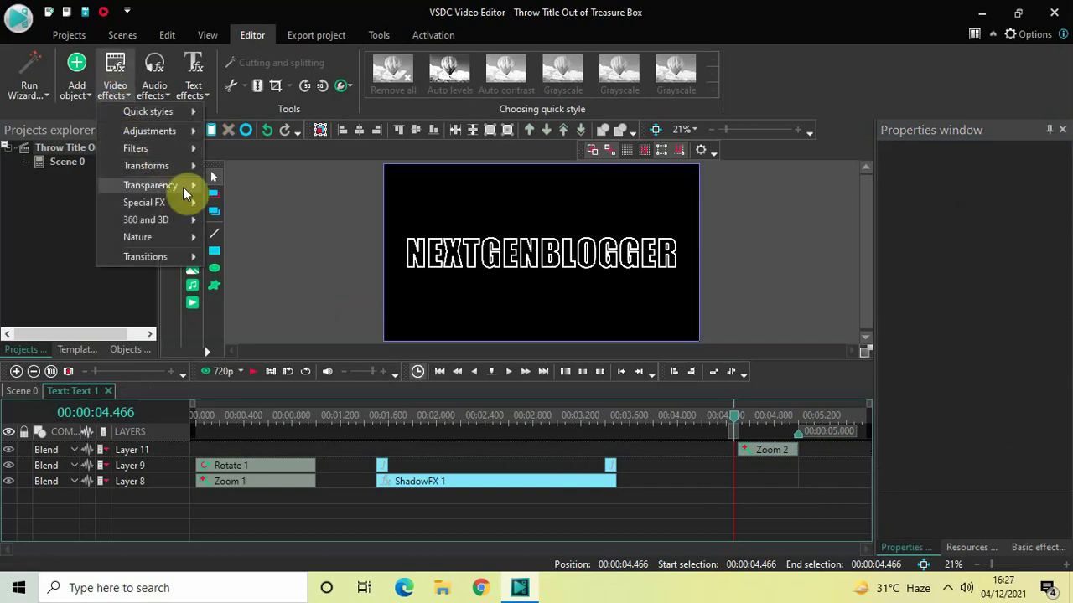
pyautogui.moveTo(186, 192)
pyautogui.click(259, 208)
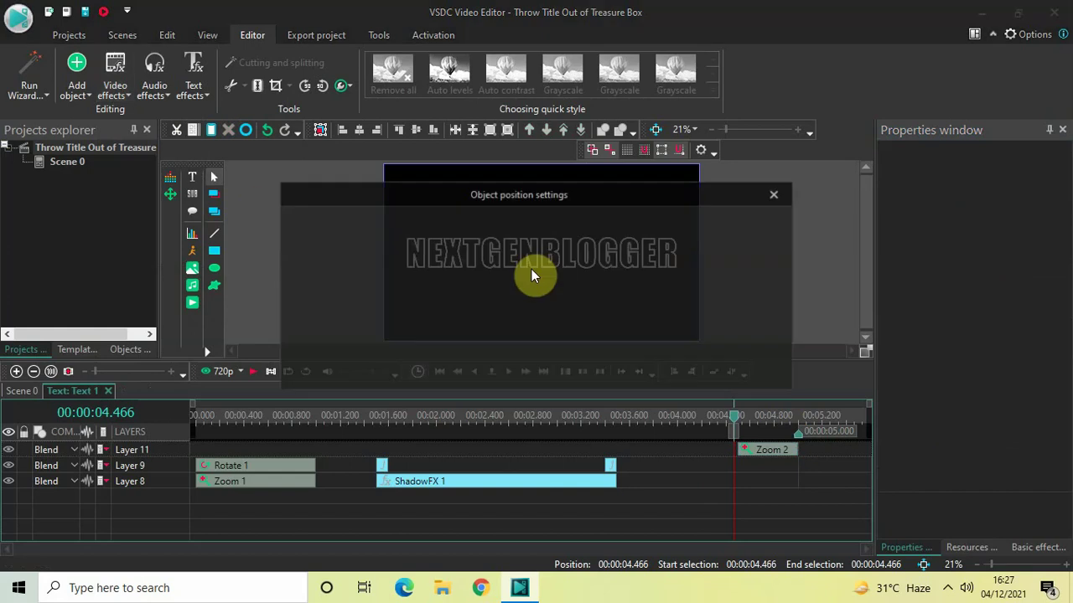
pyautogui.click(674, 367)
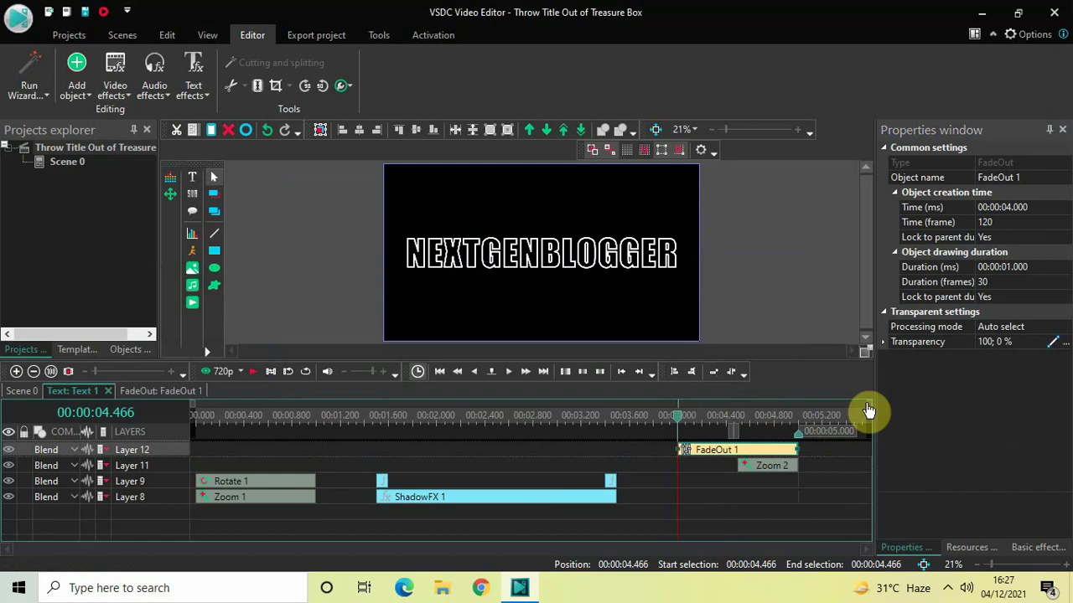
# - Set the fade-out effect's duration to 00:00:00.500 and move its start to 00:00:04.500, aligned with the second Zoom
pyautogui.click(1050, 266)
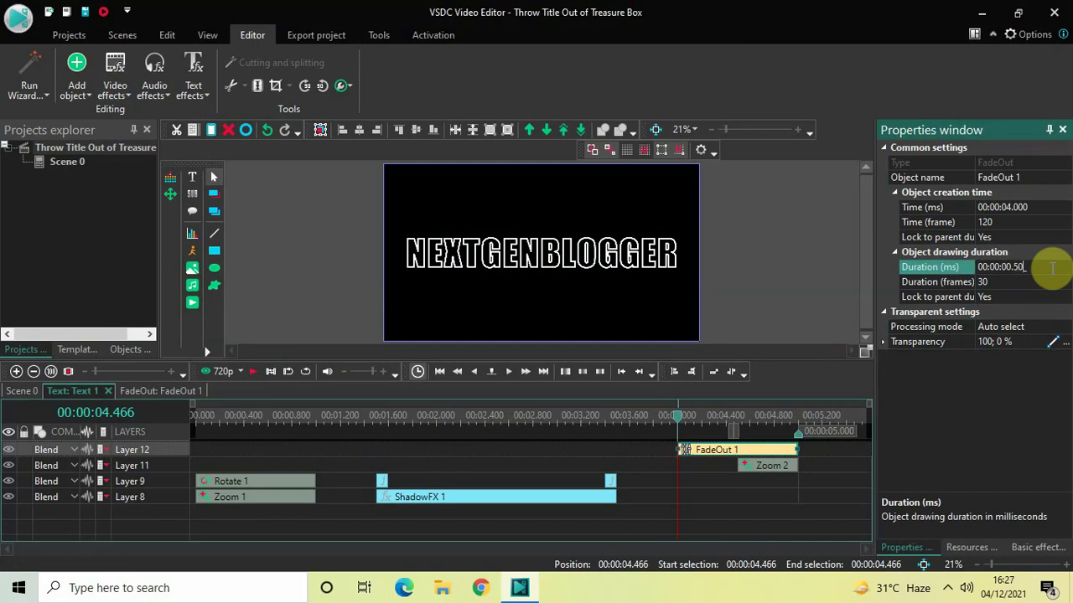
pyautogui.press('Return')
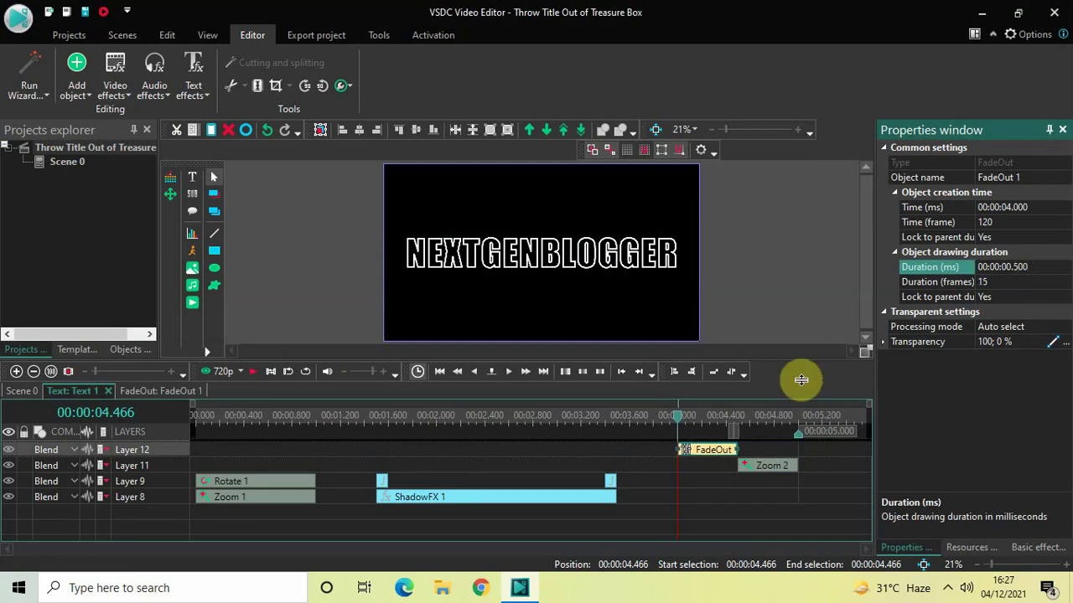
pyautogui.moveTo(708, 452); pyautogui.dragTo(771, 454)
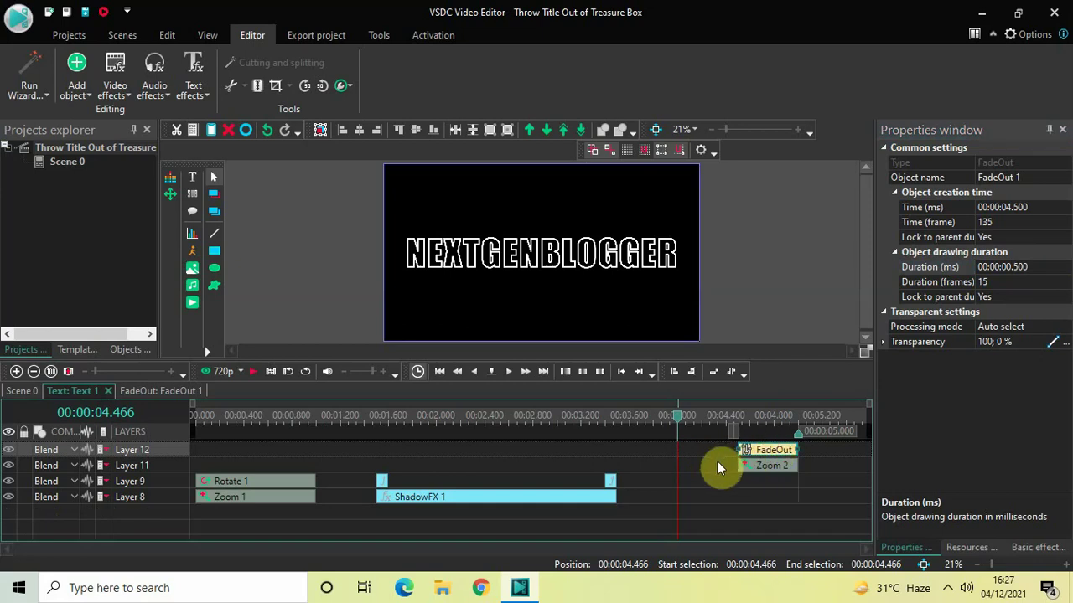
# - Return to Scene 0 and play back the complete treasure box title effect from the start and from the box opening
pyautogui.click(15, 392)
pyautogui.click(193, 415)
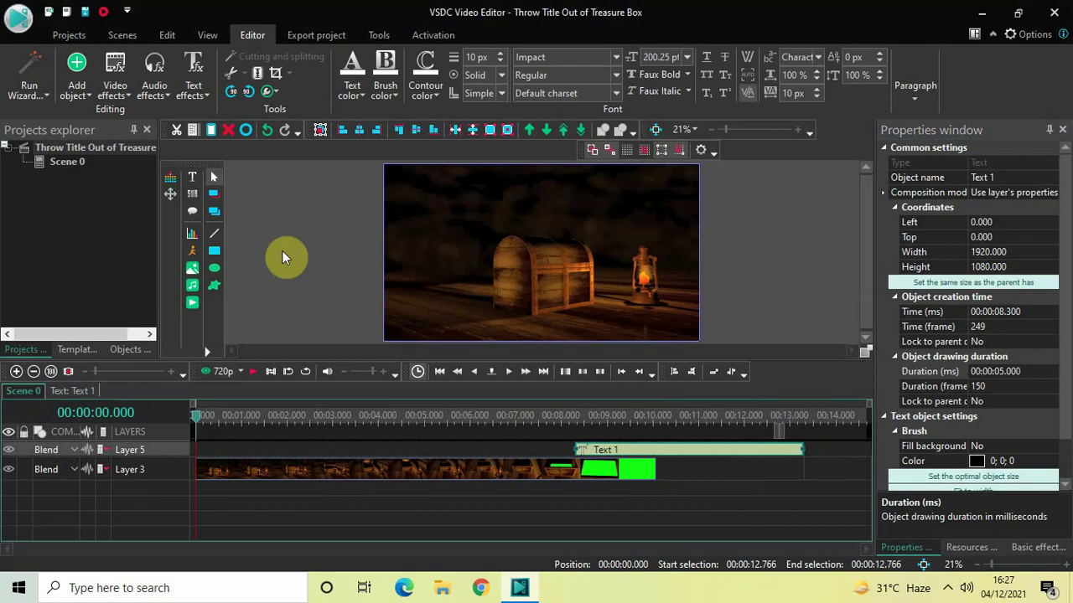
pyautogui.press('space')
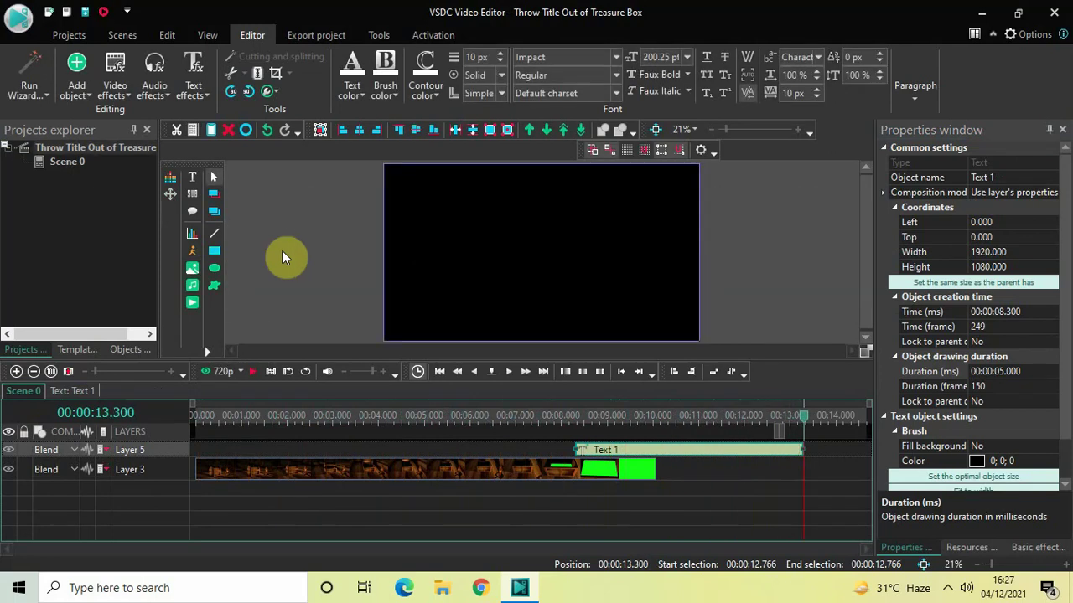
pyautogui.click(461, 419)
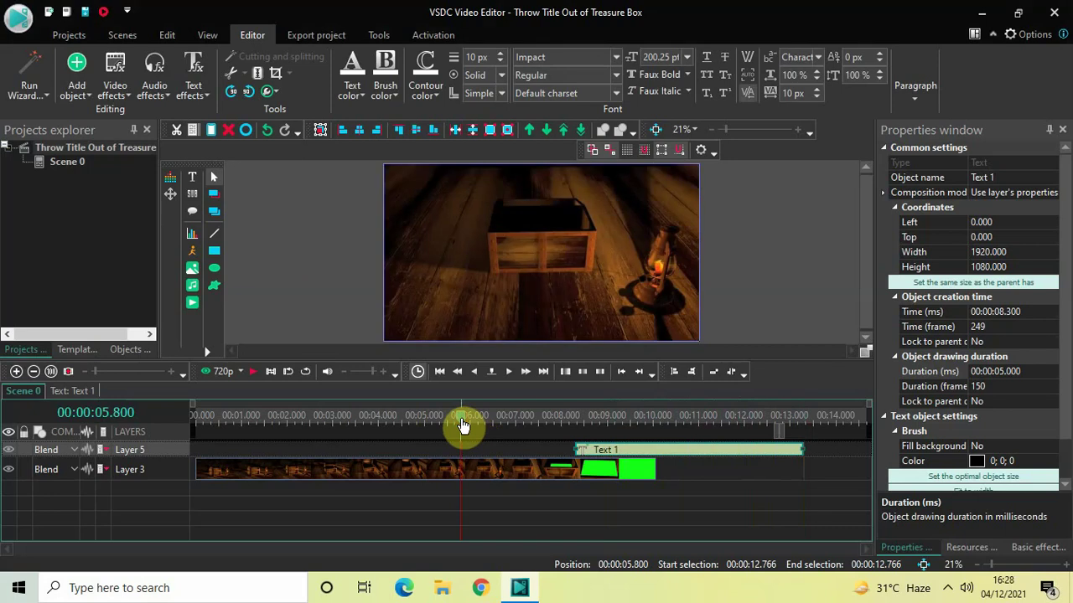
pyautogui.press('space')
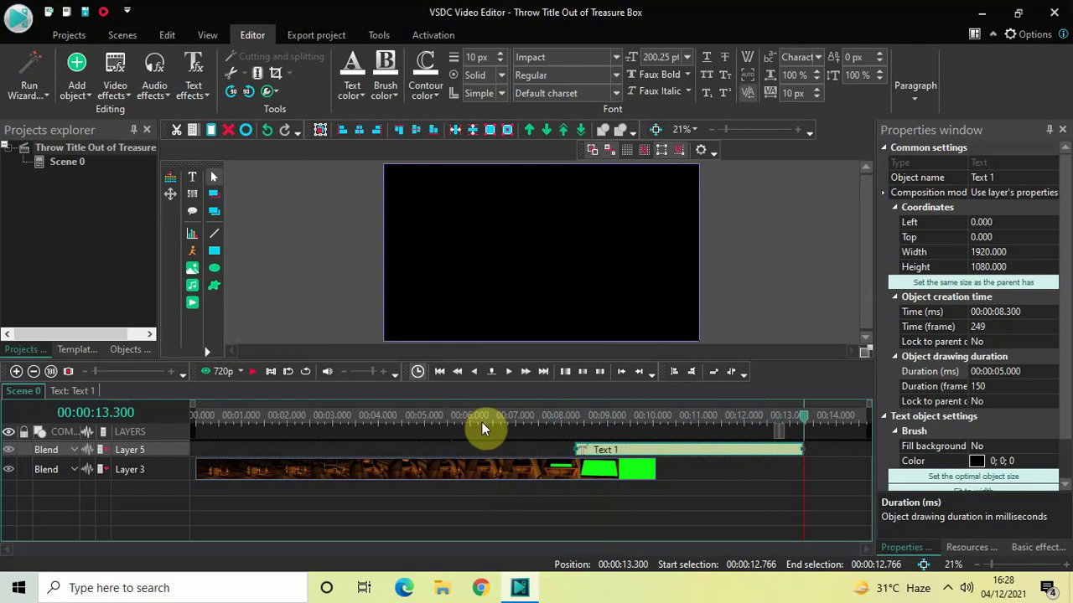
pyautogui.click(522, 511)
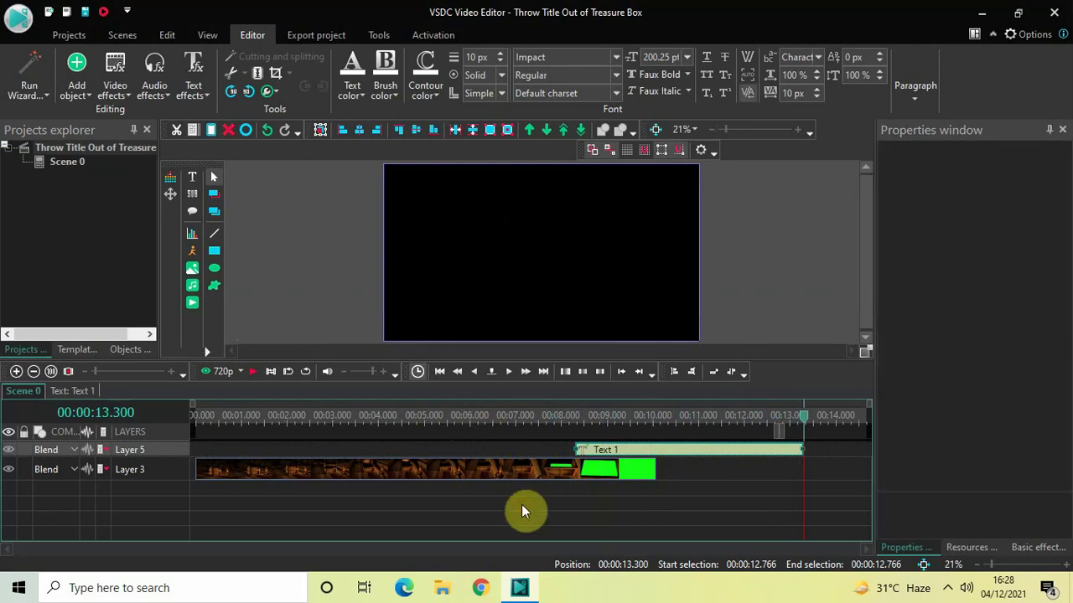
pyautogui.click(501, 428)
pyautogui.press('space')
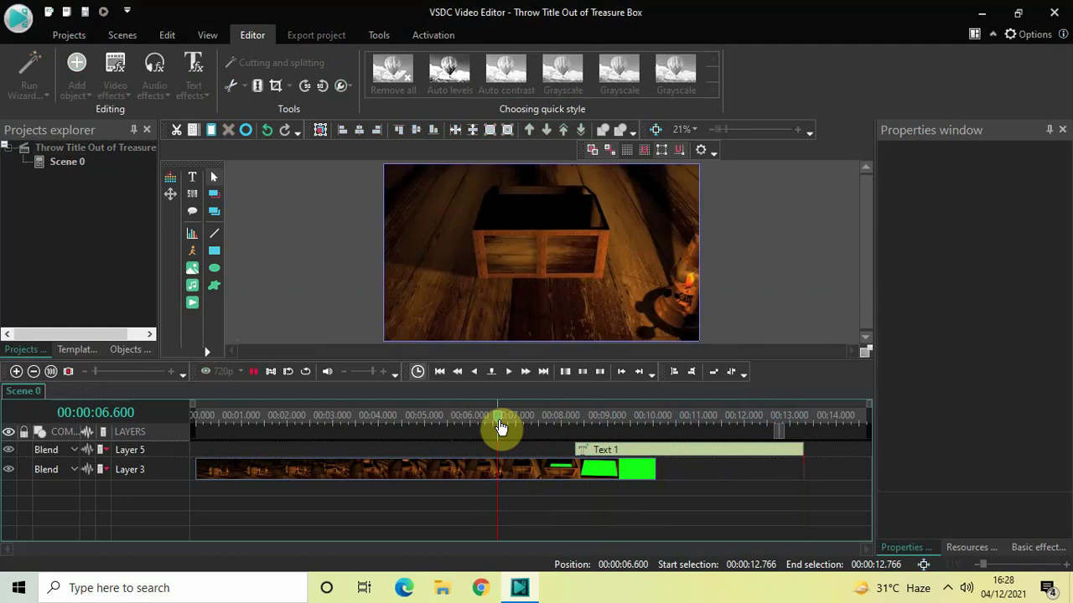